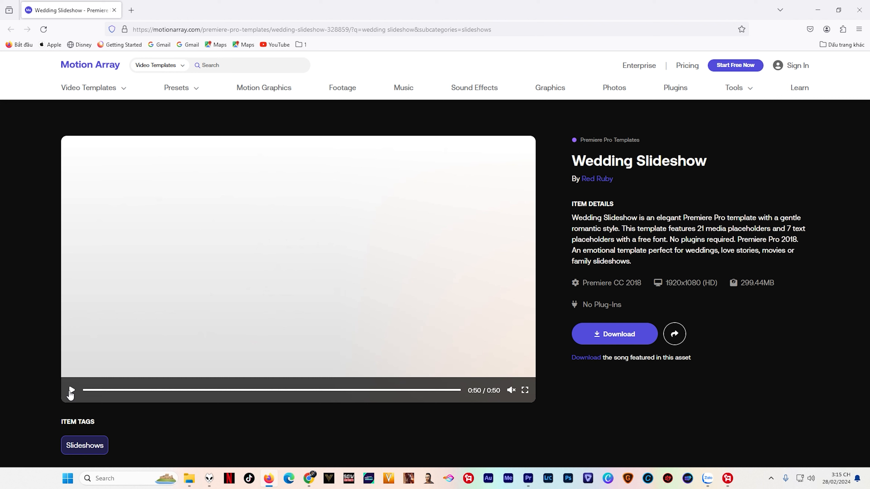
# - Play the preview video of the Wedding Slideshow template
pyautogui.click(71, 392)
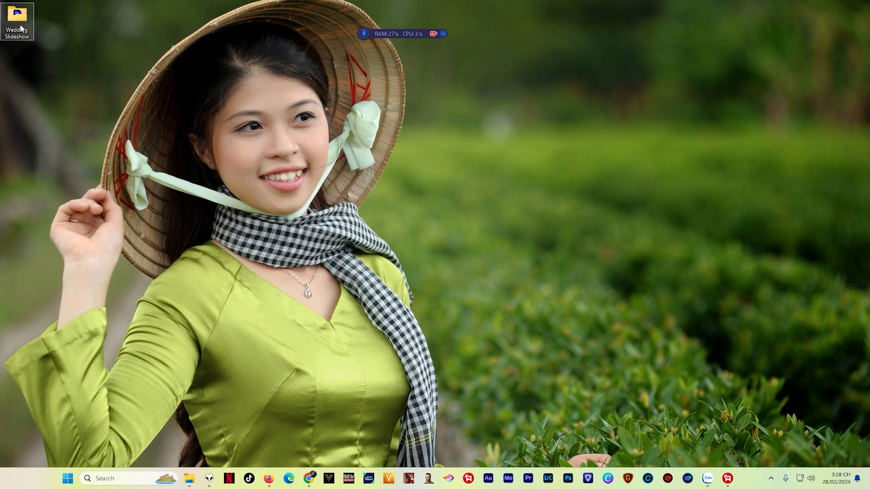
# - Open Wedding Slideshow.prproj from the desktop's Wedding Slideshow folder in Premiere Pro and close the folder window
pyautogui.moveTo(20, 25)
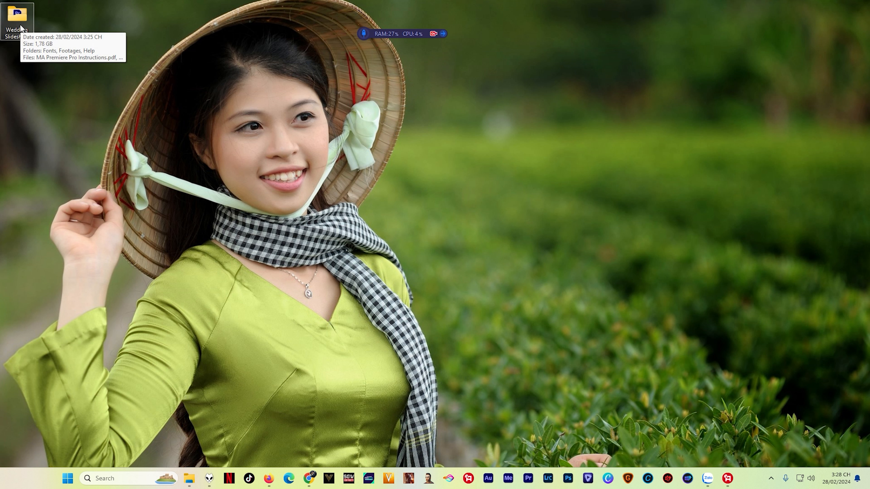
pyautogui.doubleClick(21, 27)
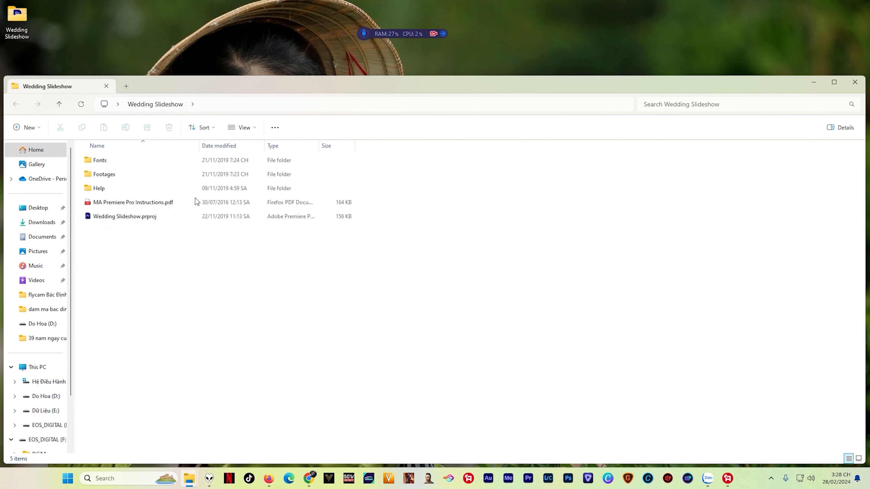
pyautogui.doubleClick(116, 219)
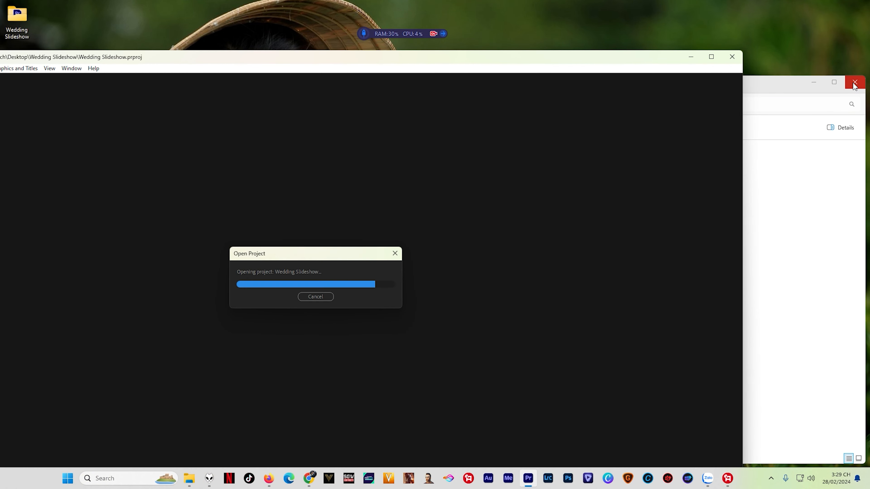
pyautogui.click(854, 83)
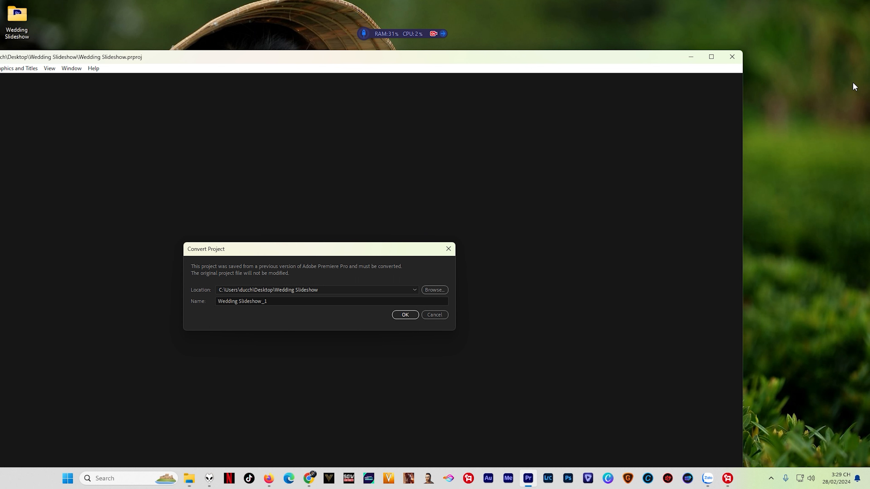
# - Convert the project as Wedding Slideshow_1, accept default substitutes for the missing fonts and maximize the program window
pyautogui.click(405, 315)
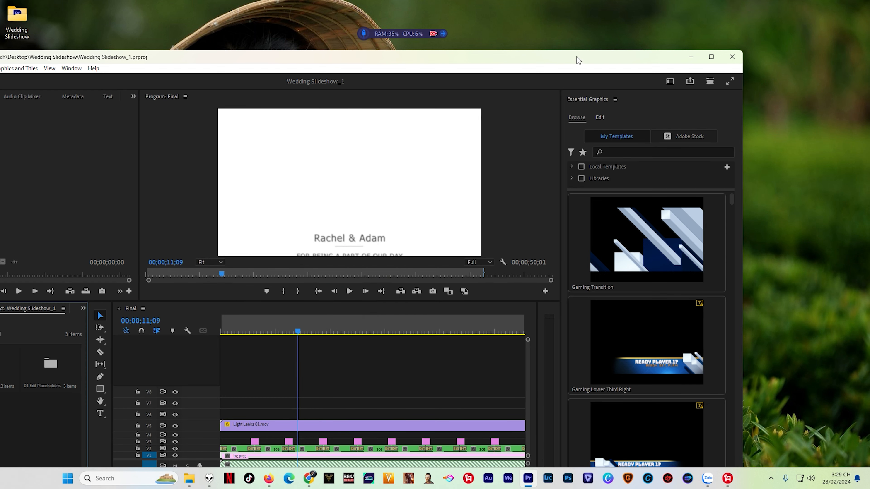
pyautogui.doubleClick(576, 56)
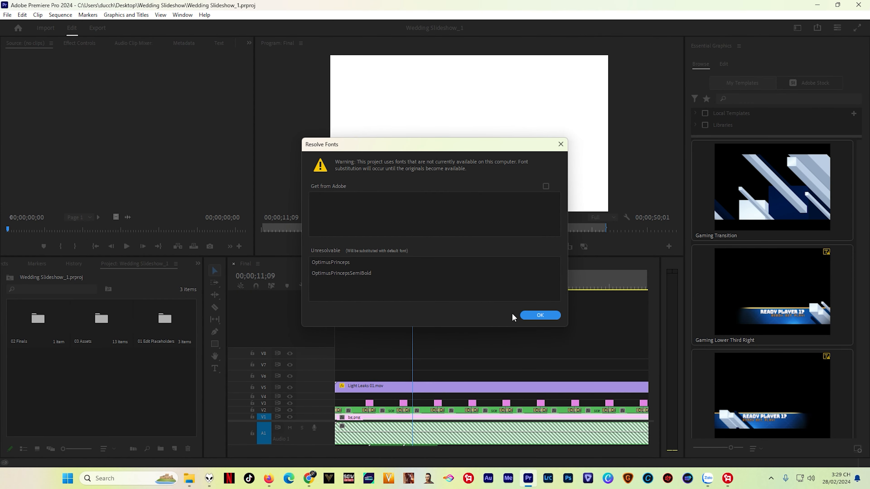
pyautogui.click(526, 316)
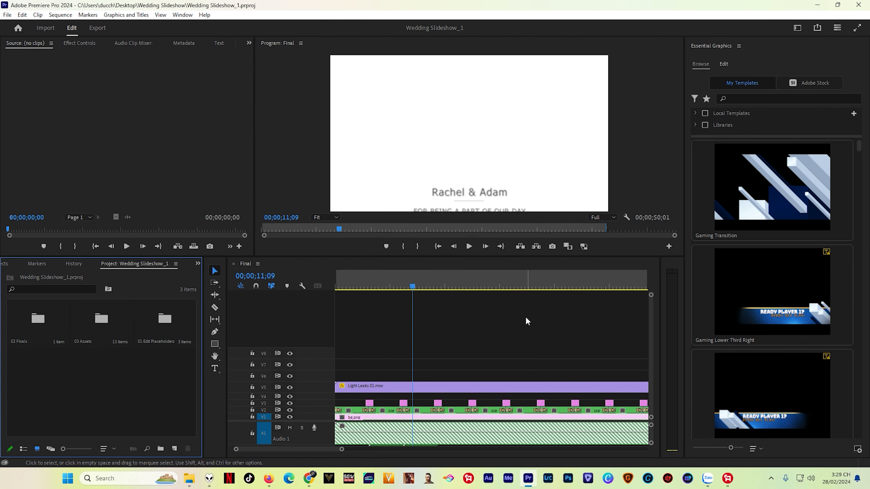
# - Move the Final sequence's playhead to 00;00;03;03 and import the first nine photos from the ALBUM KOREA\12 folder into the project
pyautogui.moveTo(417, 285); pyautogui.dragTo(356, 304)
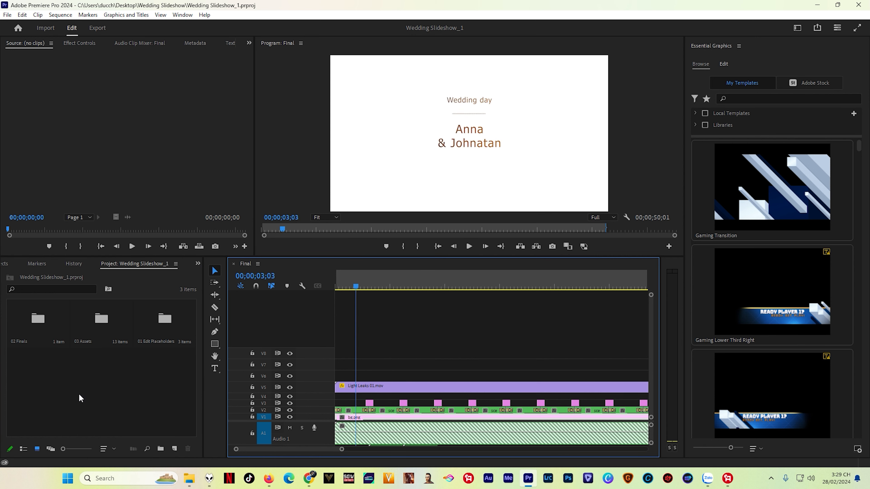
pyautogui.doubleClick(67, 391)
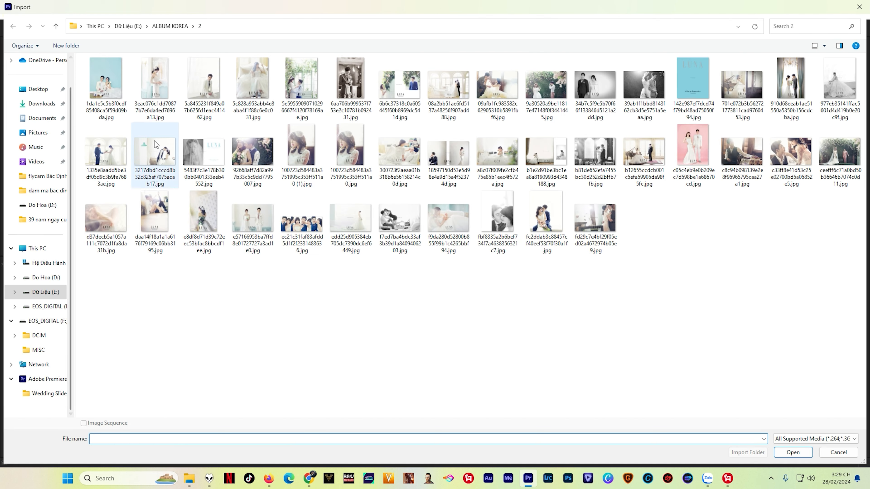
pyautogui.click(160, 29)
pyautogui.doubleClick(105, 232)
pyautogui.click(108, 85)
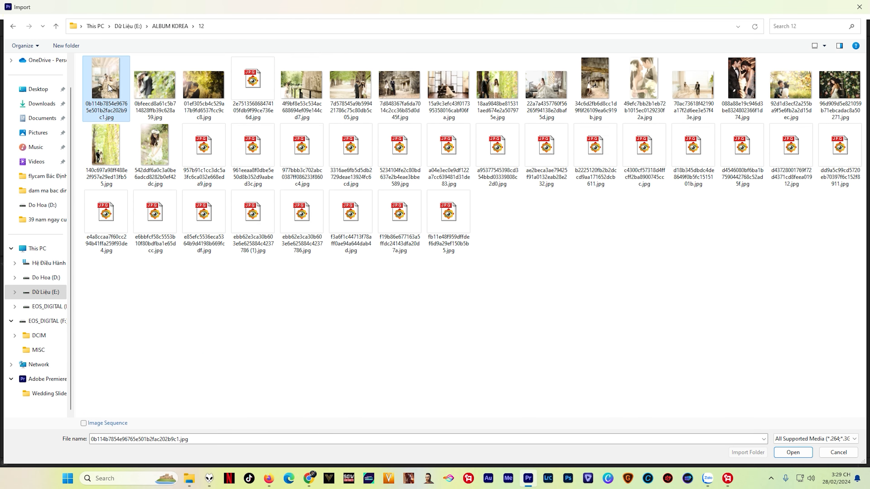
pyautogui.keyDown('shift'); pyautogui.click(497, 85); pyautogui.keyUp('shift')
pyautogui.click(776, 456)
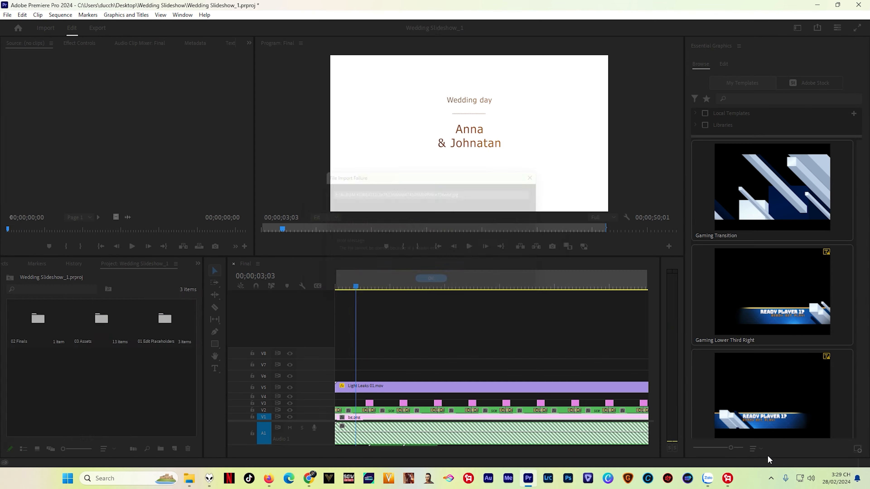
pyautogui.click(432, 287)
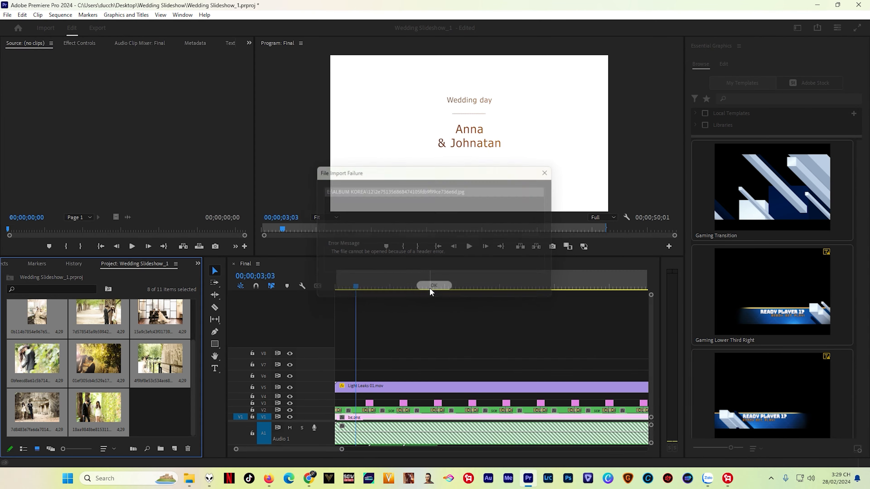
# - Open the nested scene 01 sequence from the Final timeline and, inside it, the Media 01 placeholder sequence
pyautogui.click(355, 411)
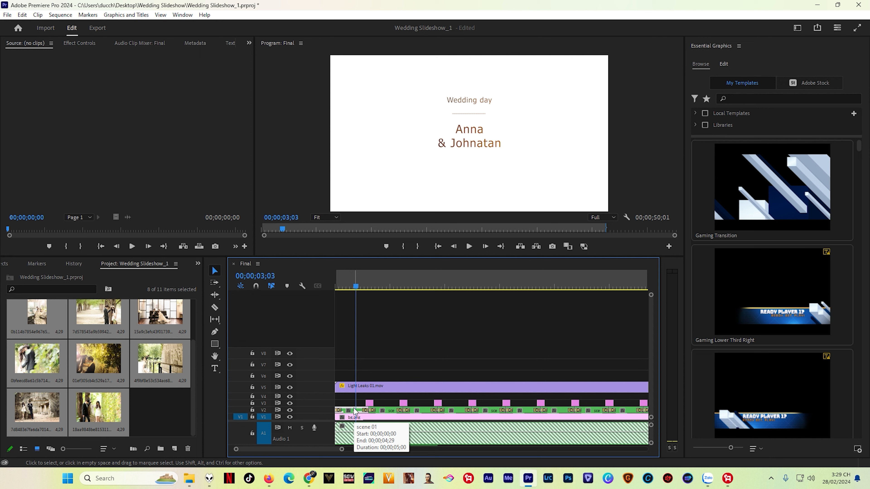
pyautogui.press('-')
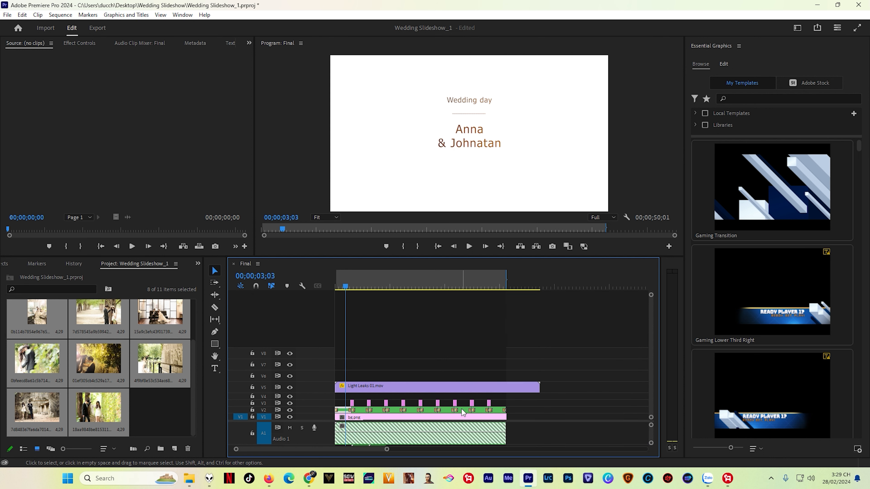
pyautogui.press('=')
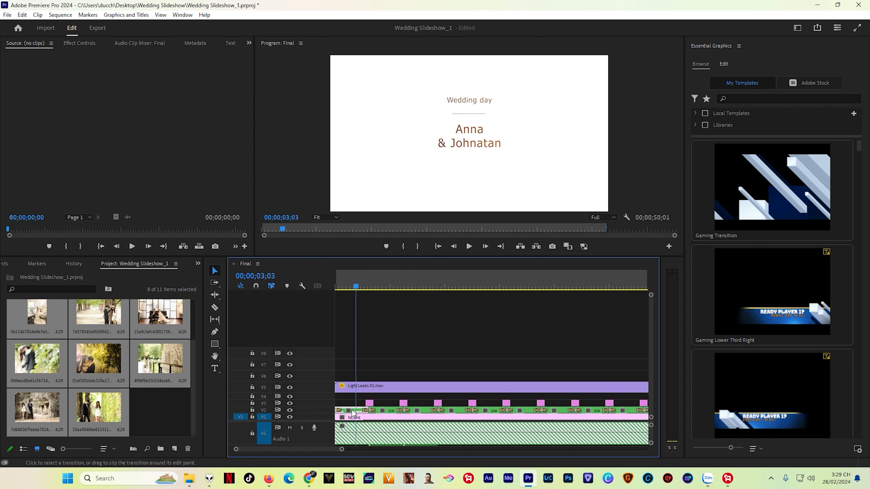
pyautogui.press('=')
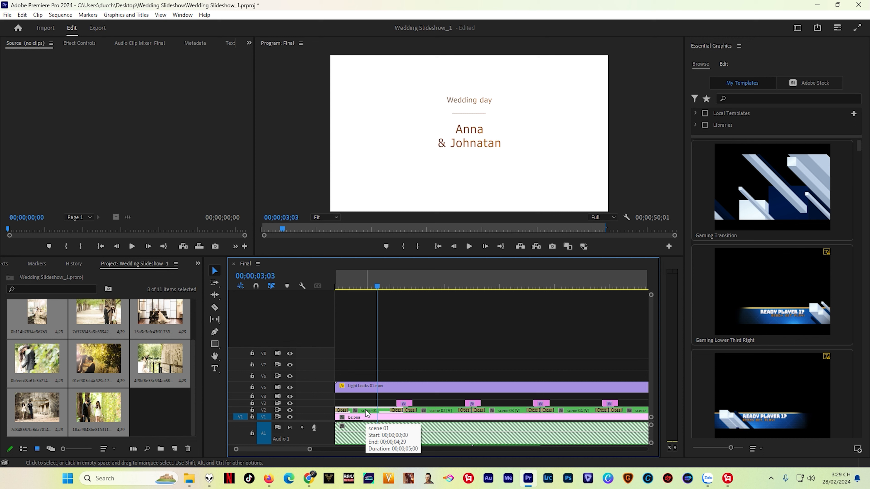
pyautogui.doubleClick(366, 410)
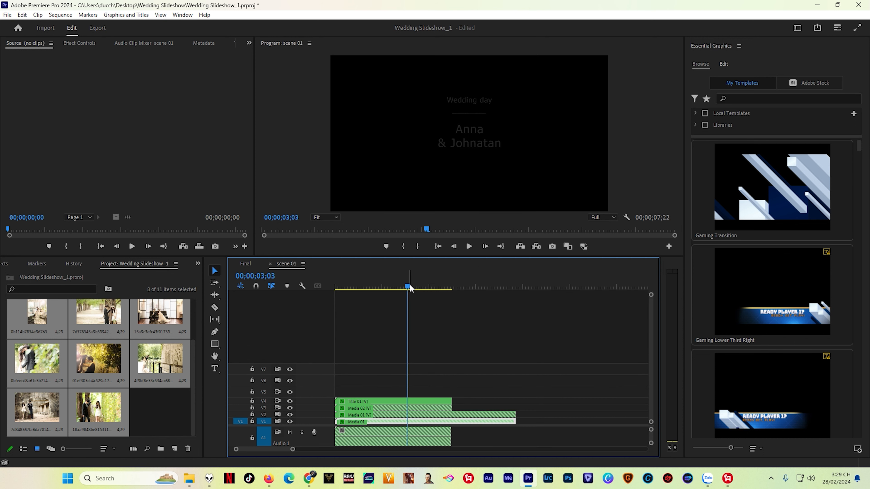
pyautogui.moveTo(410, 284); pyautogui.dragTo(389, 290)
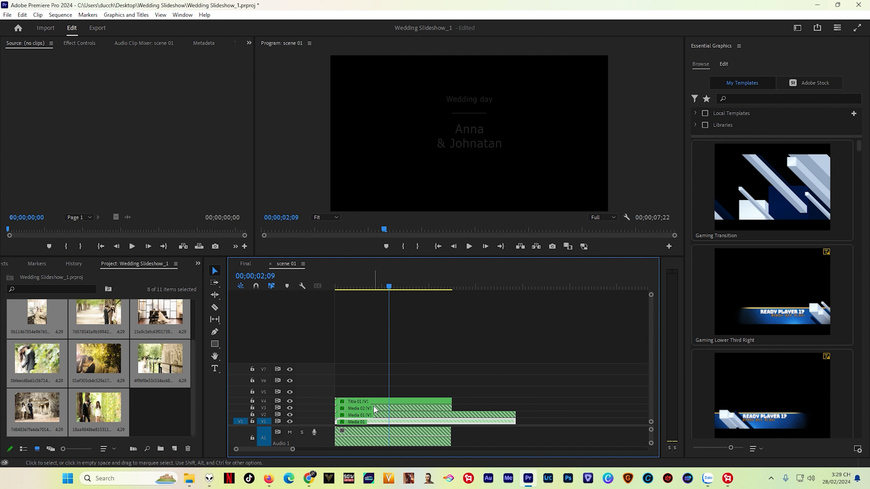
pyautogui.doubleClick(374, 424)
# - Place the photo of the couple at the railing on track V5 of Media 01, scale it to frame size and enlarge it to fill the frame width
pyautogui.click(156, 414)
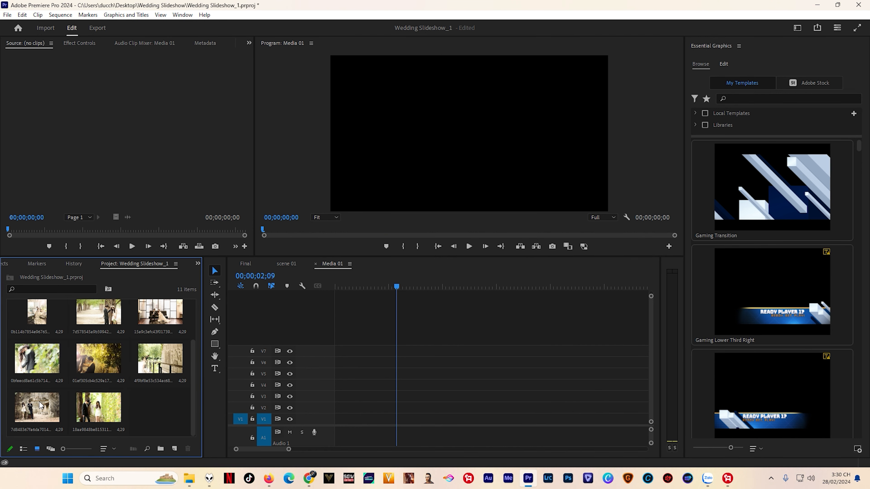
pyautogui.moveTo(152, 369); pyautogui.dragTo(333, 377)
pyautogui.rightClick(409, 376)
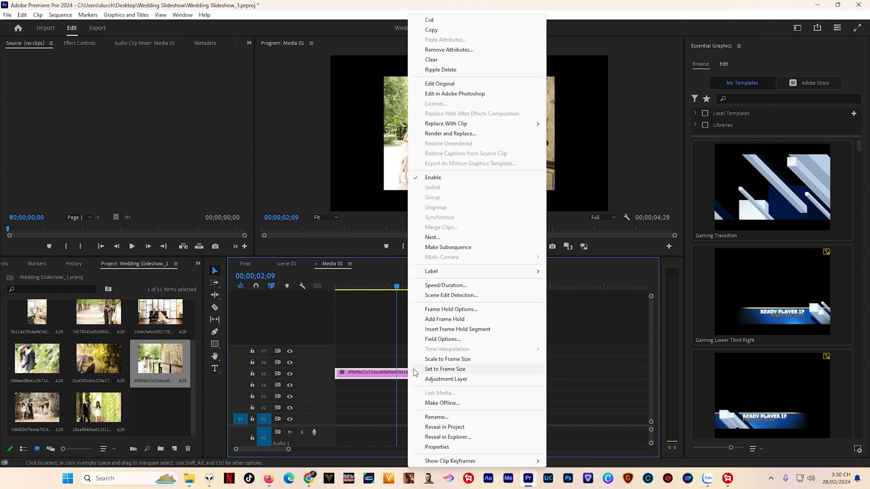
pyautogui.click(433, 359)
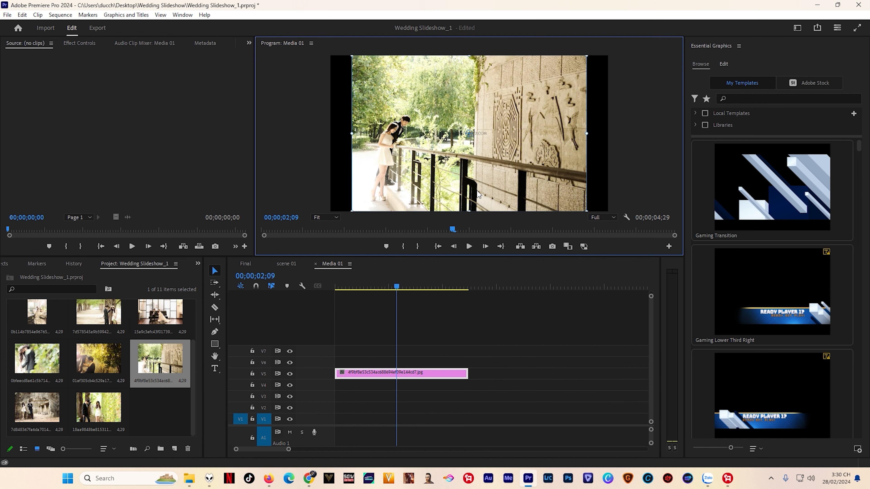
pyautogui.moveTo(586, 134); pyautogui.dragTo(608, 131)
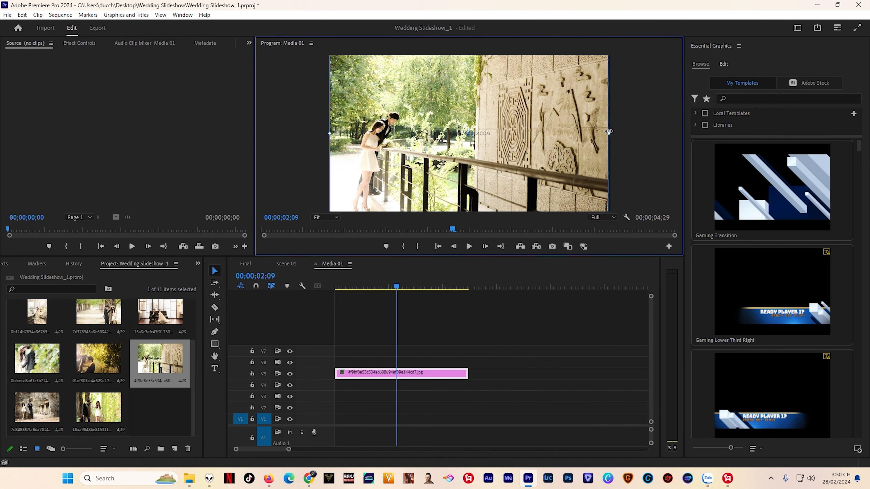
# - Shift the railing photo to the right in Media 01 to bring the couple into the scene's visible area, and return through Final to scene 01
pyautogui.click(249, 264)
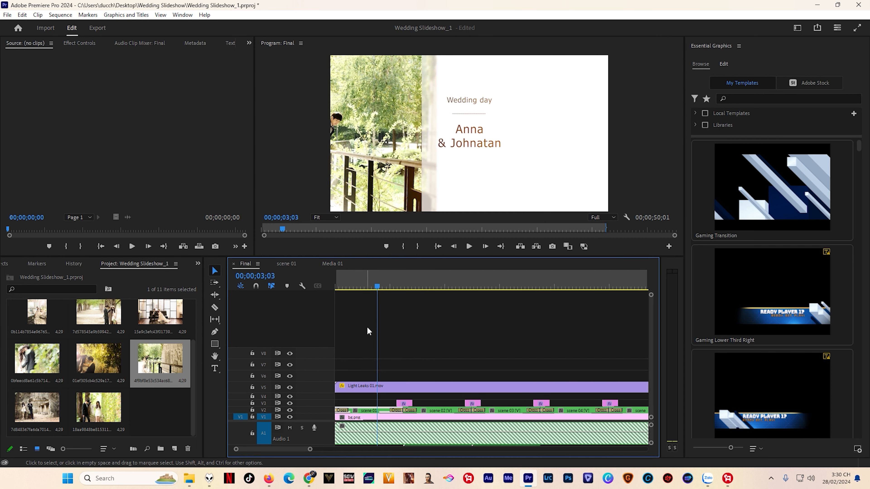
pyautogui.doubleClick(377, 411)
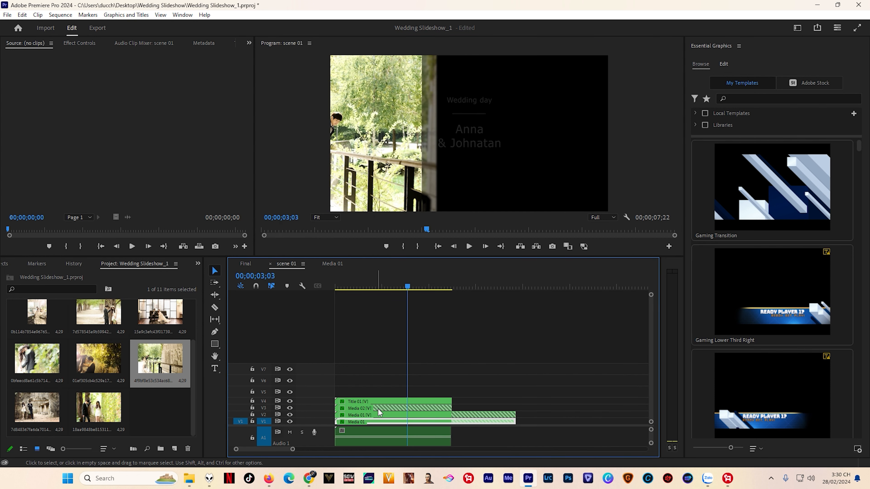
pyautogui.doubleClick(405, 420)
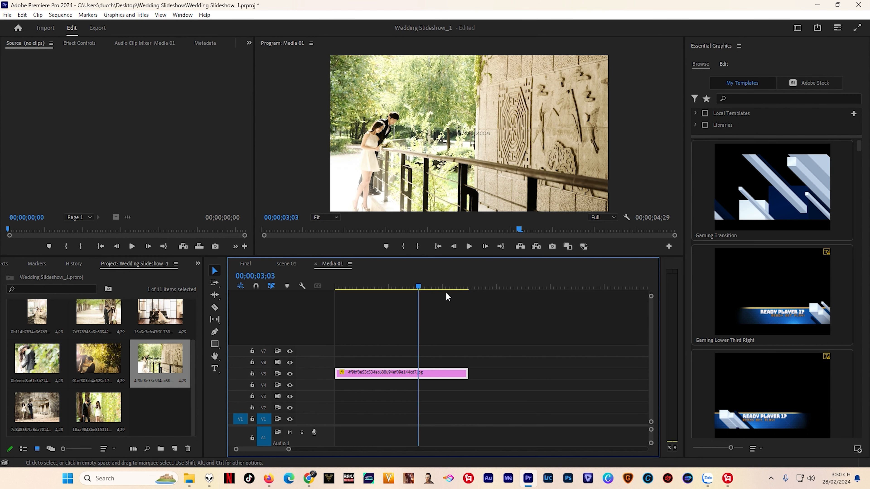
pyautogui.click(407, 172)
pyautogui.moveTo(402, 174); pyautogui.dragTo(432, 171)
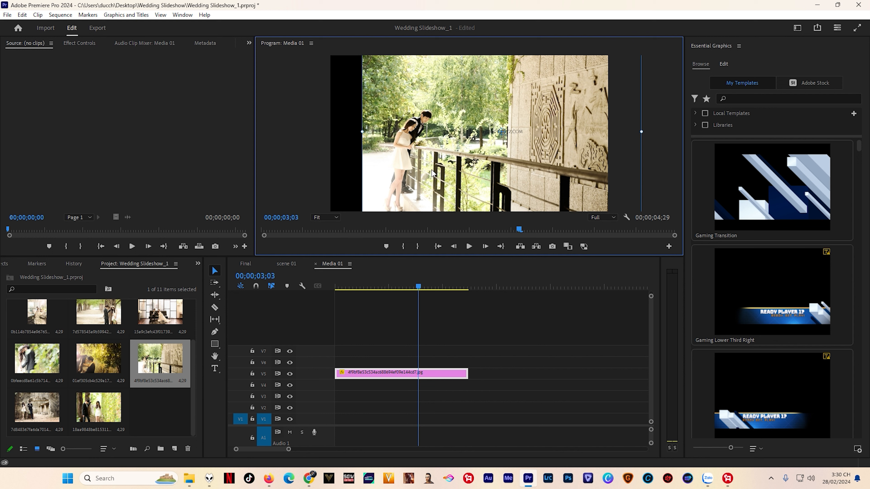
pyautogui.click(244, 264)
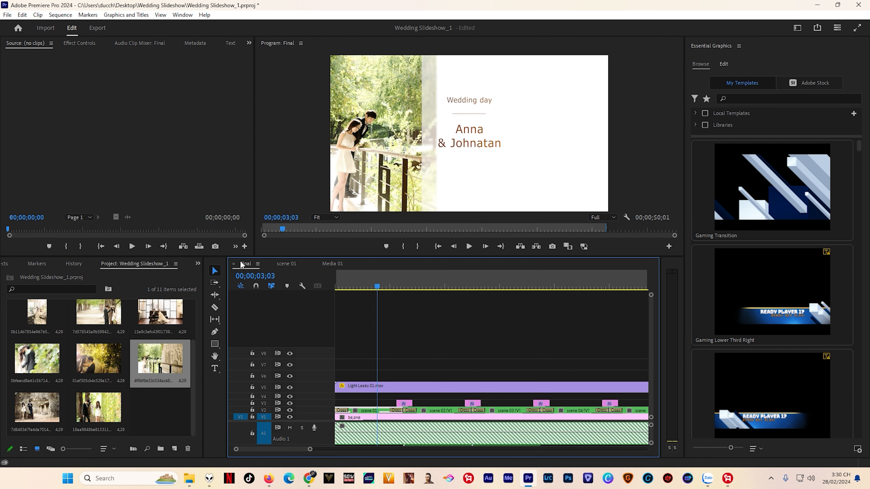
pyautogui.doubleClick(367, 410)
pyautogui.click(378, 167)
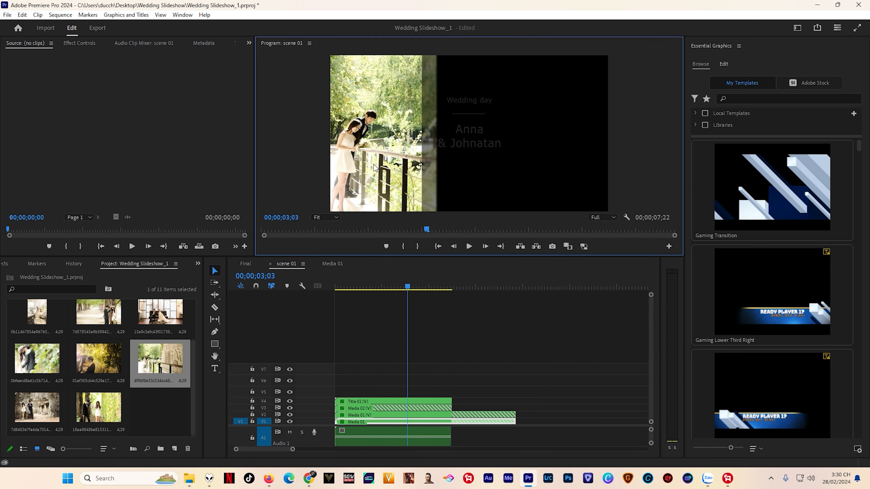
pyautogui.click(372, 168)
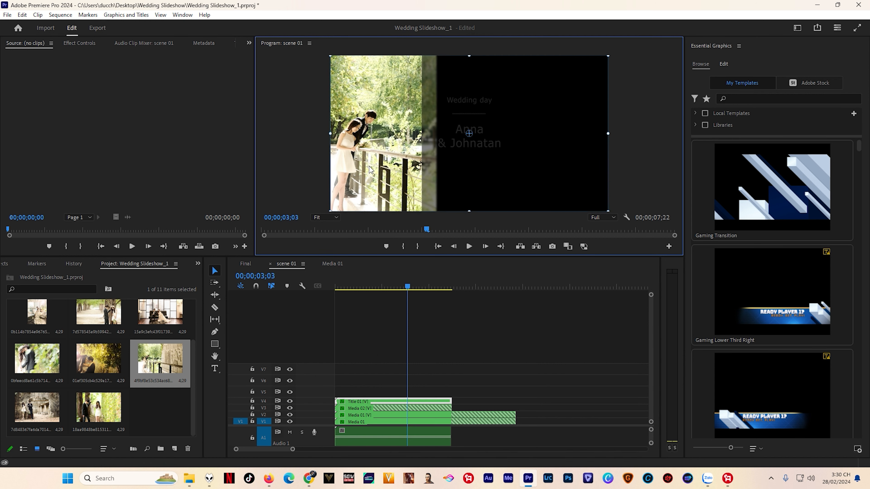
pyautogui.hotkey('ctrl', 'z')
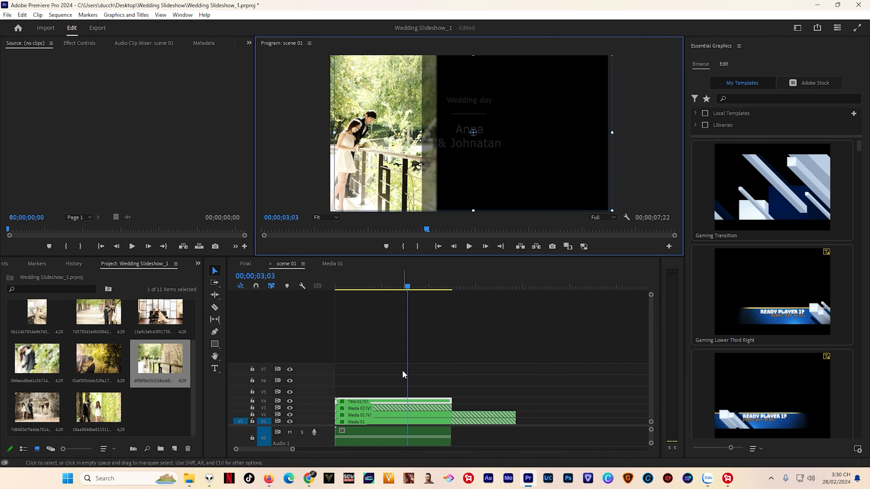
# - Nudge the railing photo slightly further right in Media 01 and return to the Final sequence
pyautogui.doubleClick(399, 421)
pyautogui.click(428, 167)
pyautogui.doubleClick(422, 149)
pyautogui.moveTo(417, 177); pyautogui.dragTo(422, 177)
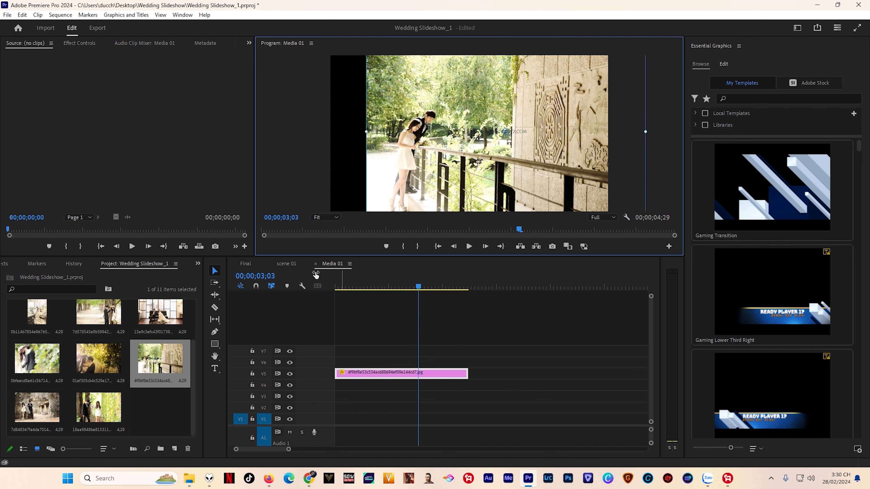
pyautogui.click(249, 264)
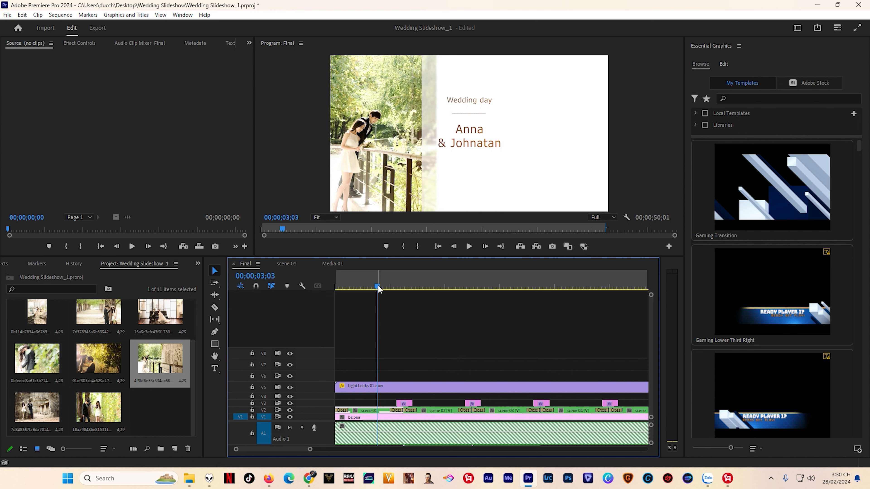
# - Reopen the nested scene 01 sequence from the Final timeline and open its Media 02 placeholder sequence
pyautogui.moveTo(377, 290); pyautogui.dragTo(376, 289)
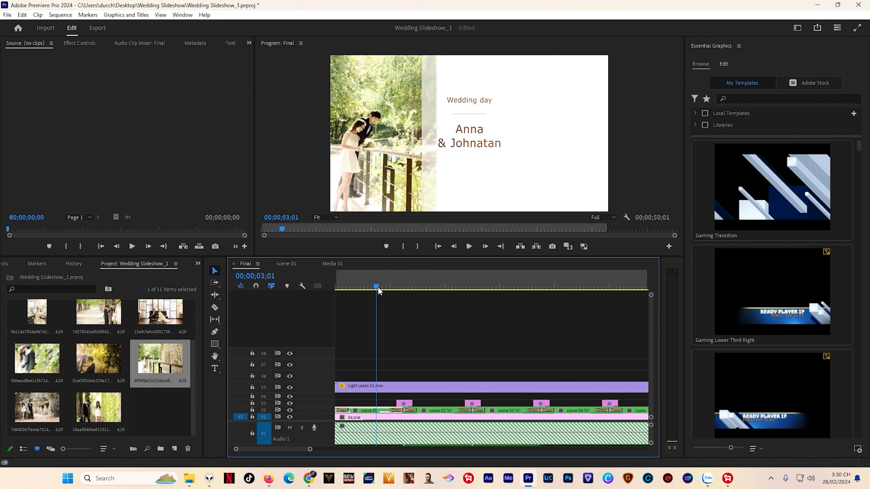
pyautogui.doubleClick(373, 410)
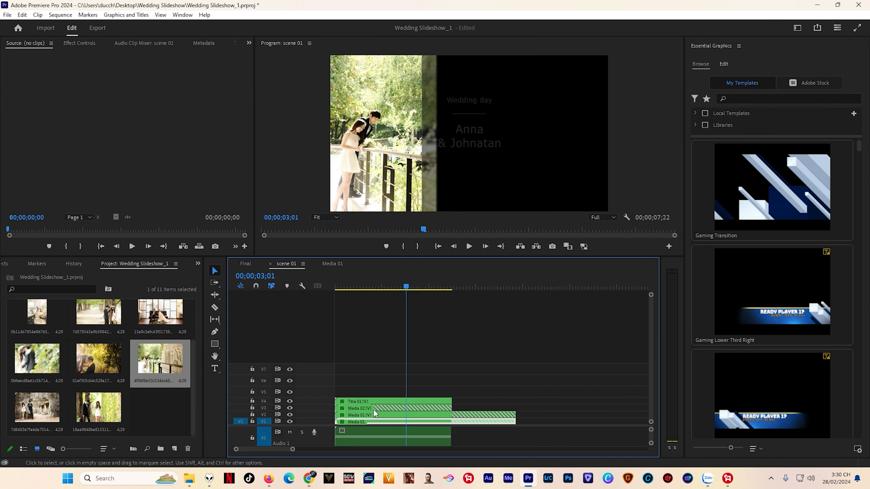
pyautogui.click(386, 408)
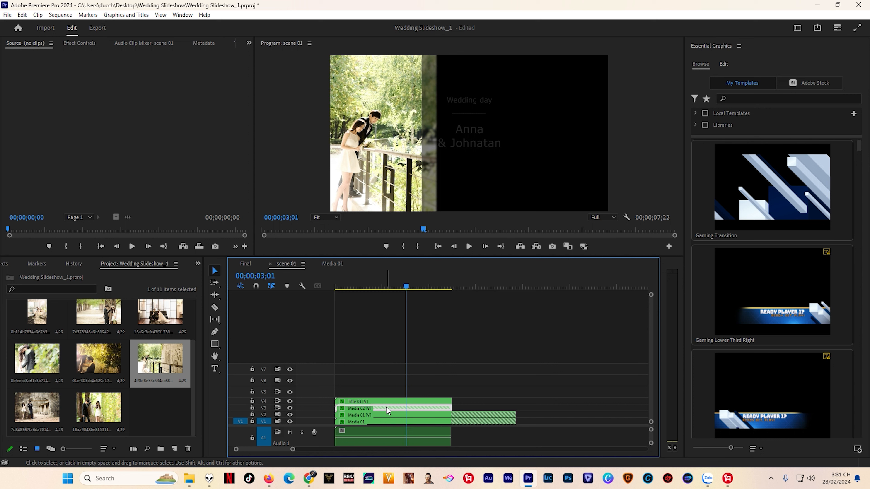
pyautogui.doubleClick(386, 407)
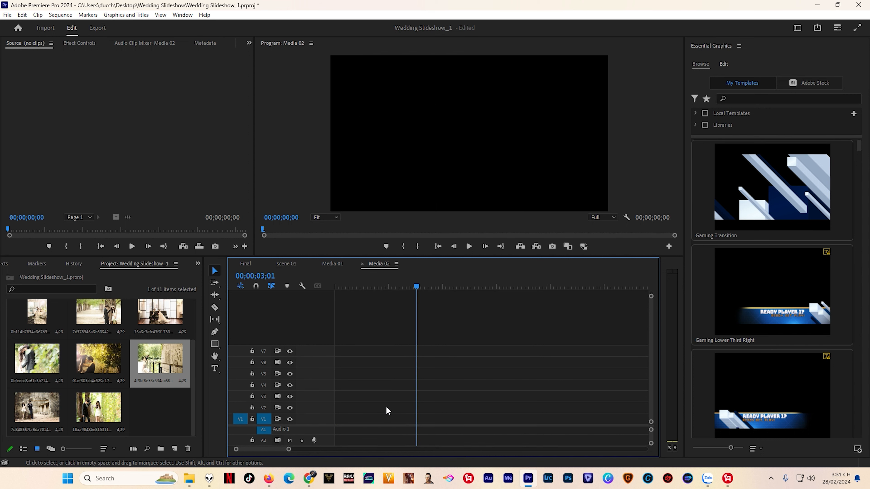
# - Place the photo of the couple on the sofa on track V5 of Media 02, scale it to frame size and return to Final
pyautogui.moveTo(143, 328); pyautogui.dragTo(384, 378)
pyautogui.rightClick(406, 378)
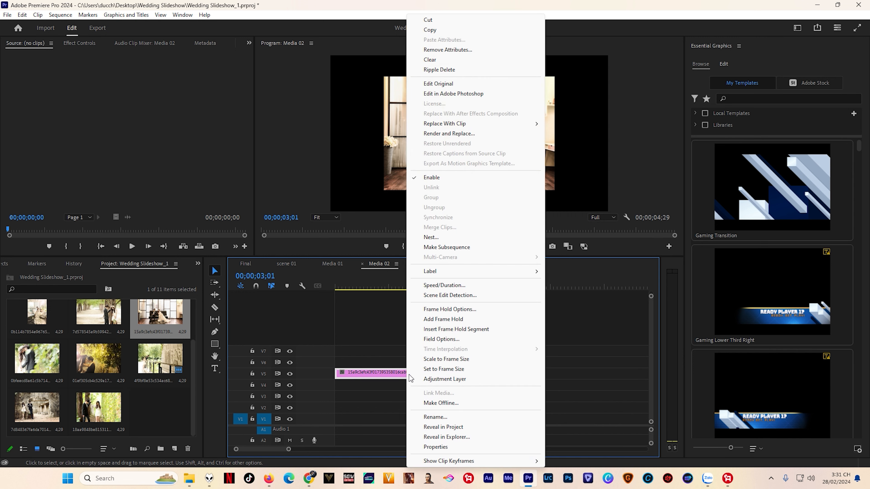
pyautogui.click(448, 360)
pyautogui.click(486, 168)
pyautogui.click(249, 263)
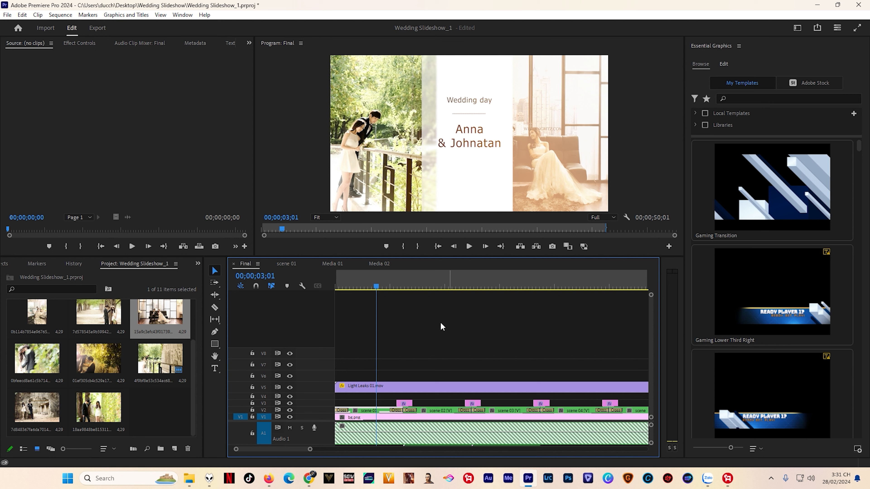
# - Shift the sofa photo to the right in scene 01's Media 02 so both people show, and return to the Final sequence
pyautogui.doubleClick(373, 411)
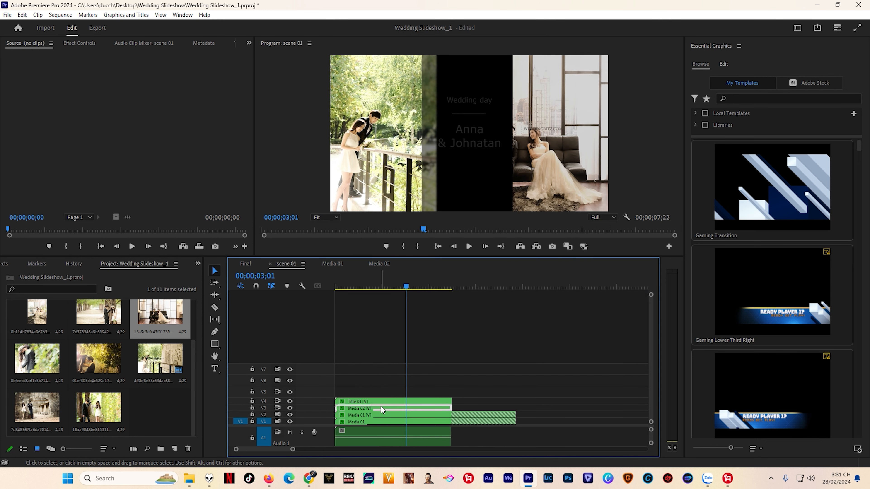
pyautogui.doubleClick(382, 409)
pyautogui.click(459, 176)
pyautogui.moveTo(451, 172); pyautogui.dragTo(481, 176)
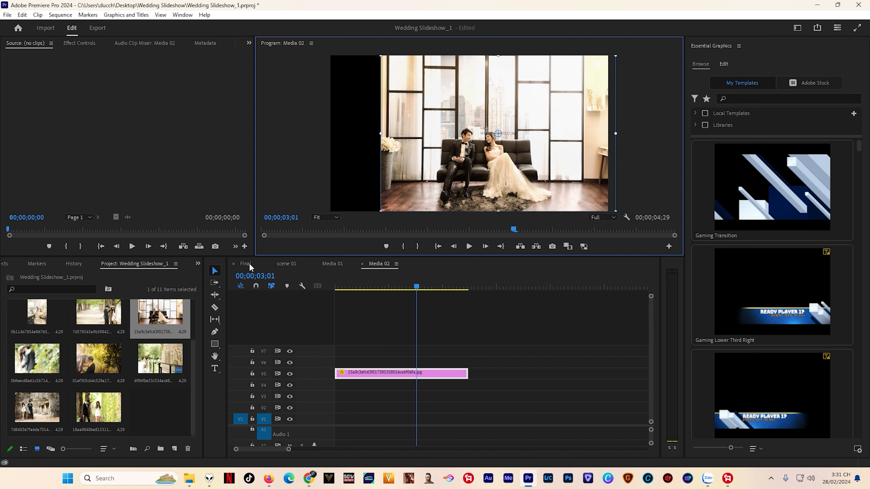
pyautogui.click(246, 264)
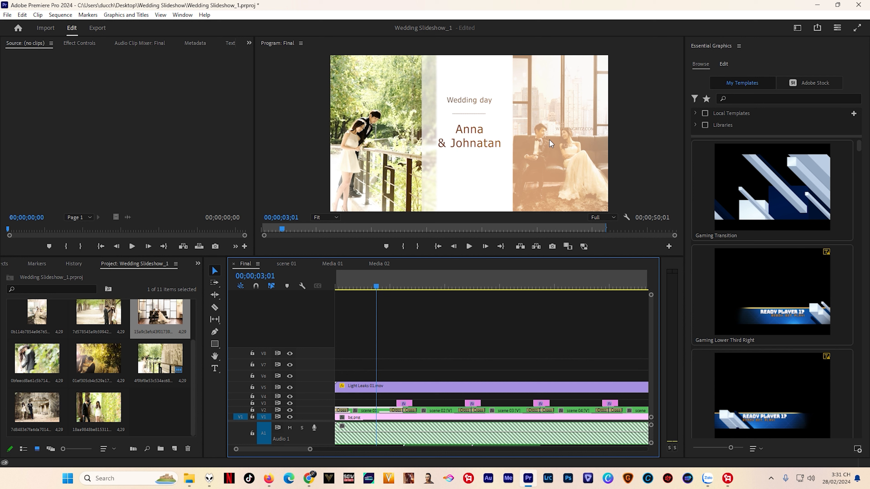
# - Move the Final playhead to 00;00;07;29, open the nested scene 02 sequence there and open its Media 04 placeholder
pyautogui.moveTo(376, 287); pyautogui.dragTo(365, 288)
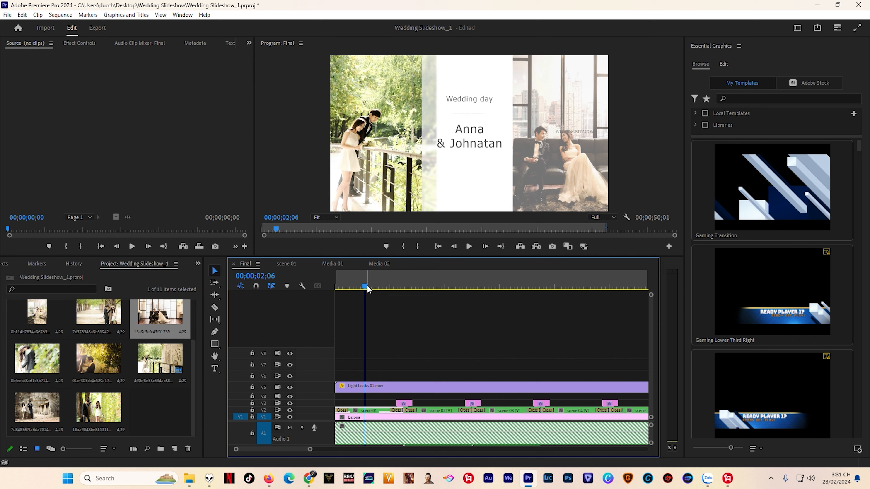
pyautogui.moveTo(368, 289); pyautogui.dragTo(376, 289)
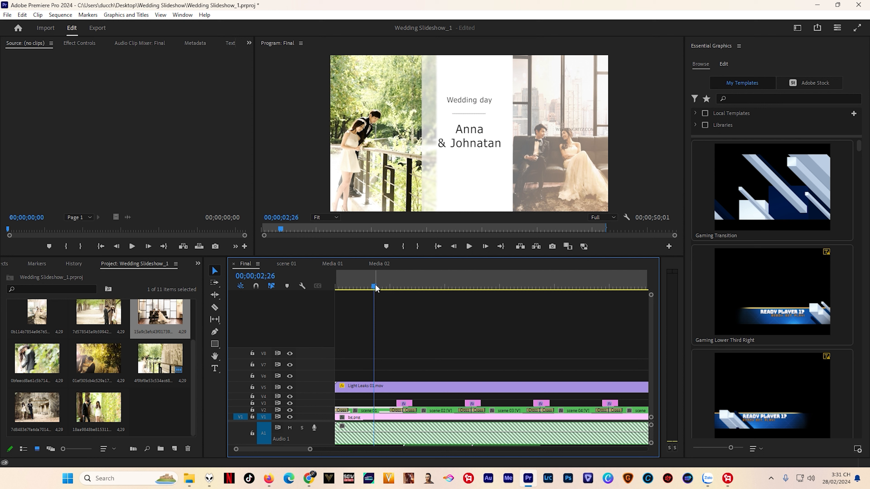
pyautogui.moveTo(375, 289); pyautogui.dragTo(445, 298)
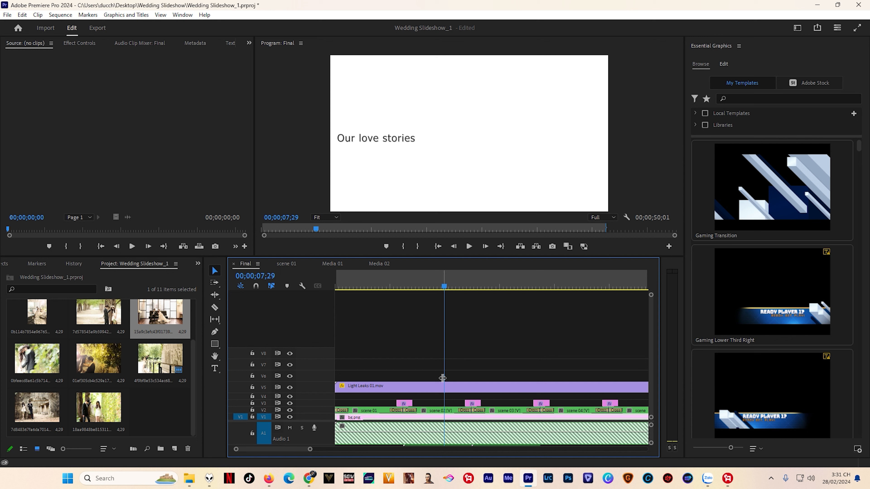
pyautogui.doubleClick(445, 413)
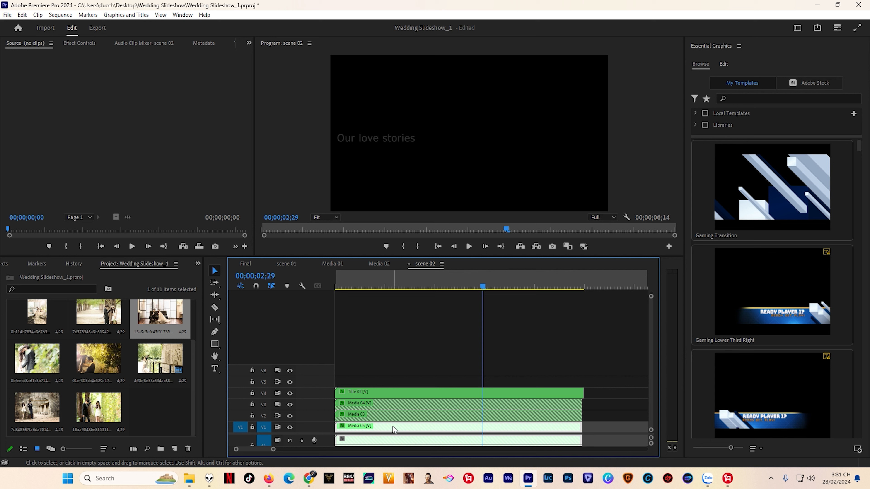
pyautogui.click(393, 380)
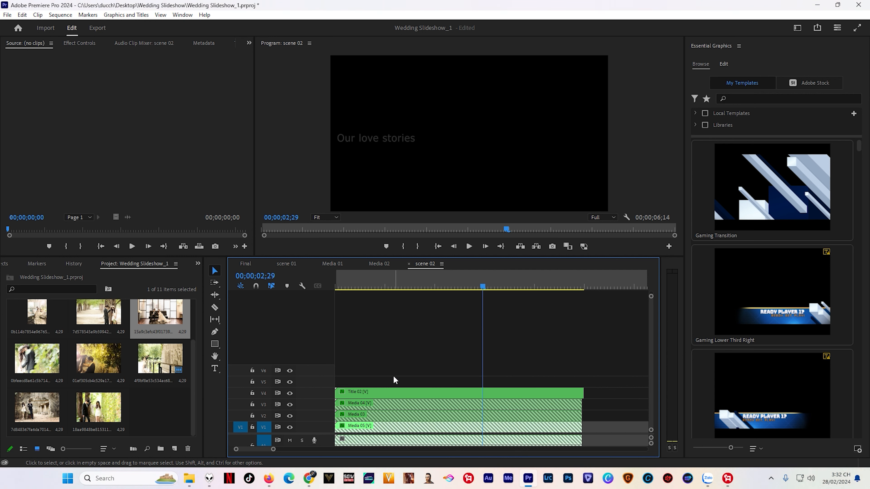
pyautogui.click(393, 404)
pyautogui.doubleClick(392, 405)
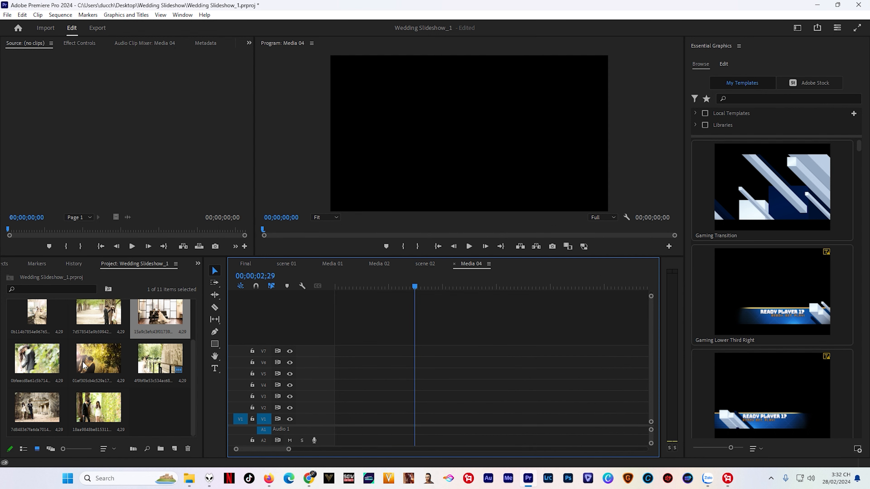
# - Place the photo of the couple on the tree-lined path on track V5 of Media 04, scale it to frame size and return to Final
pyautogui.moveTo(101, 322); pyautogui.dragTo(387, 380)
pyautogui.rightClick(387, 379)
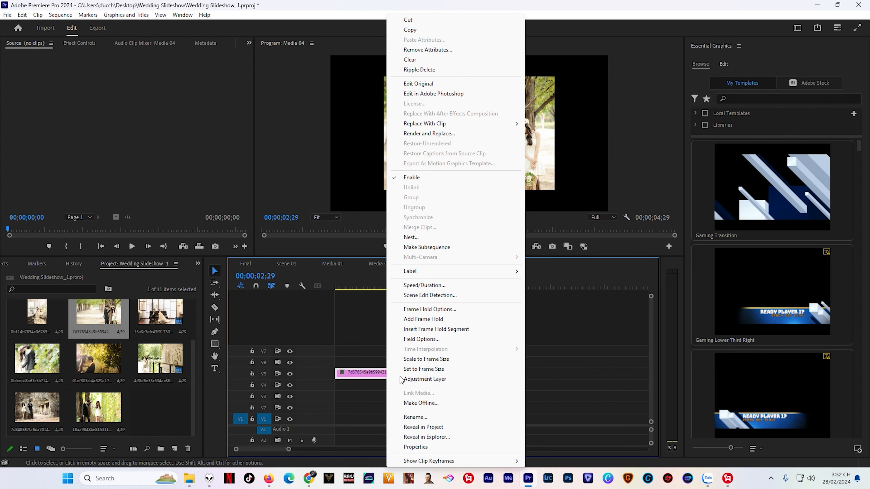
pyautogui.click(426, 364)
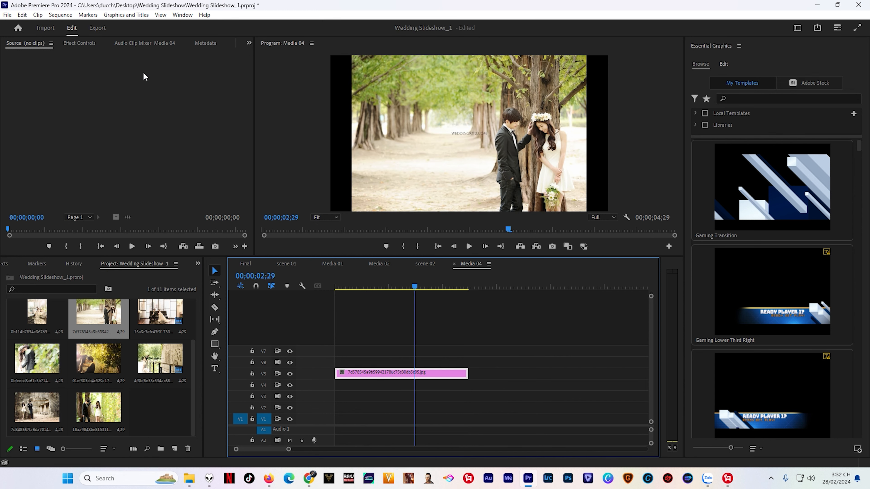
pyautogui.click(245, 264)
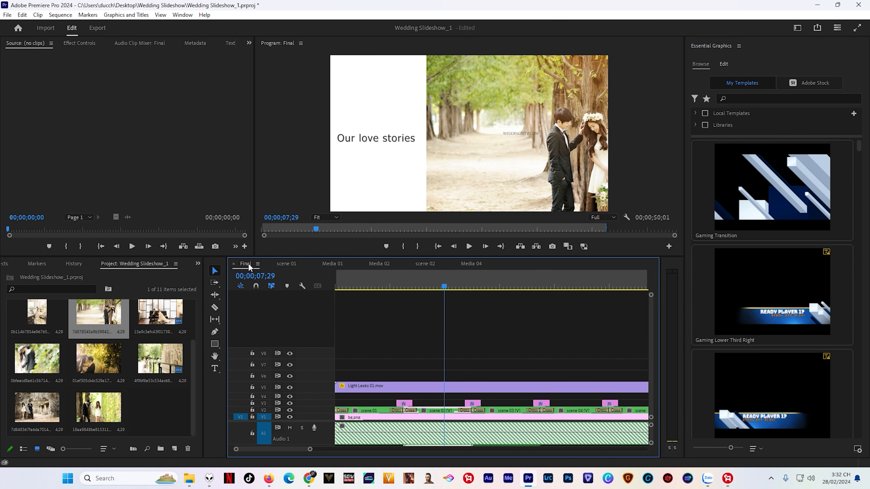
# - Fill scene 02's Media 03 with the photo of the couple beside the ivy wall on track V4, scaled to frame size, and return to Final
pyautogui.doubleClick(431, 410)
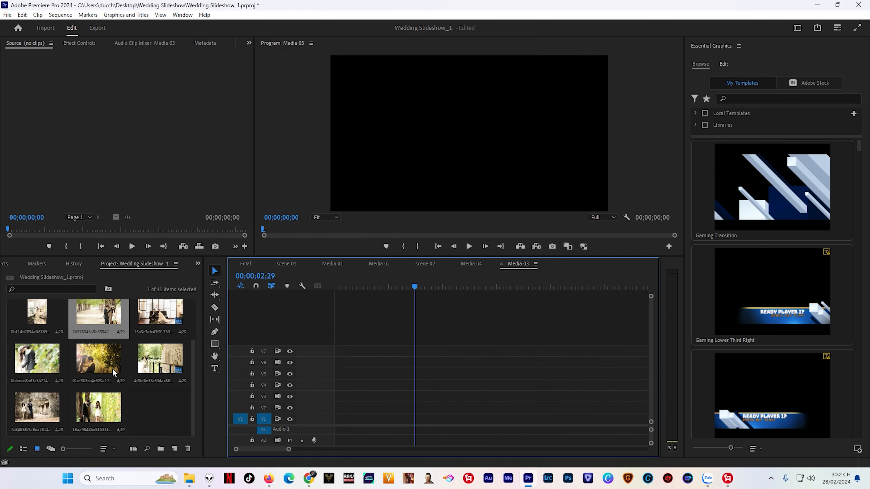
pyautogui.scroll(1, 99, 367)
pyautogui.scroll(-1, 123, 385)
pyautogui.moveTo(103, 410); pyautogui.dragTo(327, 384)
pyautogui.rightClick(428, 389)
pyautogui.click(456, 360)
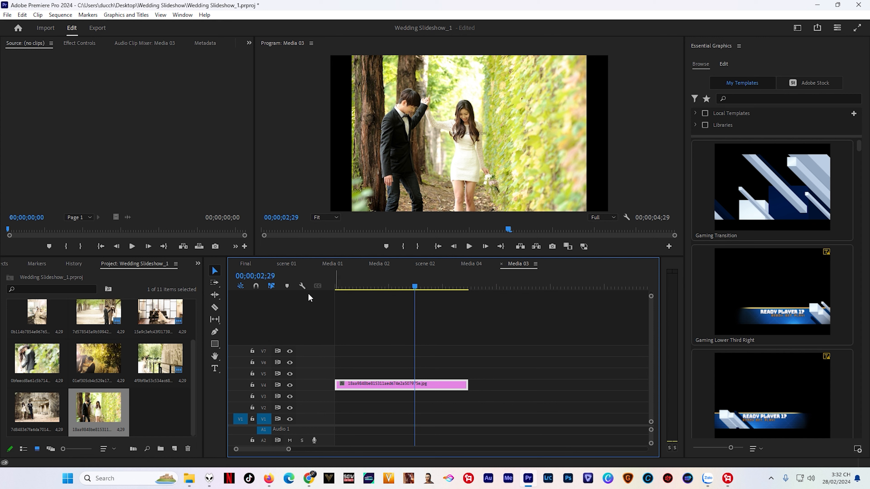
pyautogui.click(245, 264)
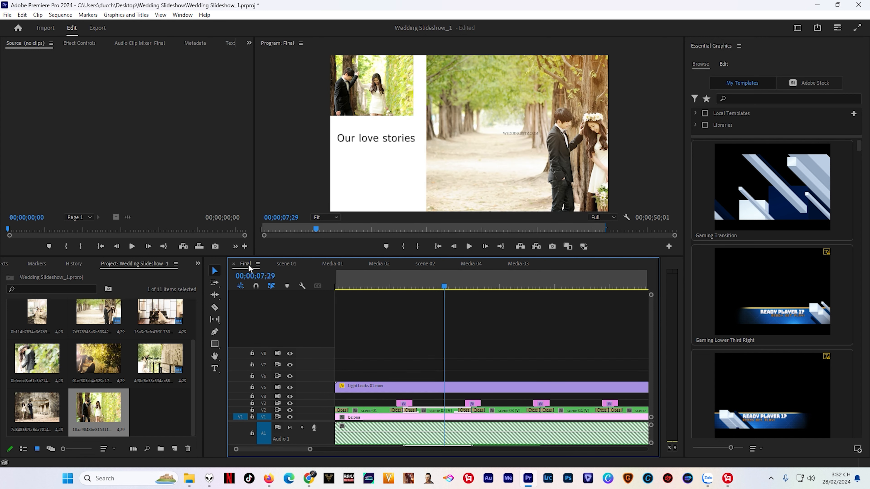
# - Fill scene 02's Media 05 with the photo of the couple at the broken stone wall on track V4, scaled to frame size, and return to Final
pyautogui.doubleClick(442, 411)
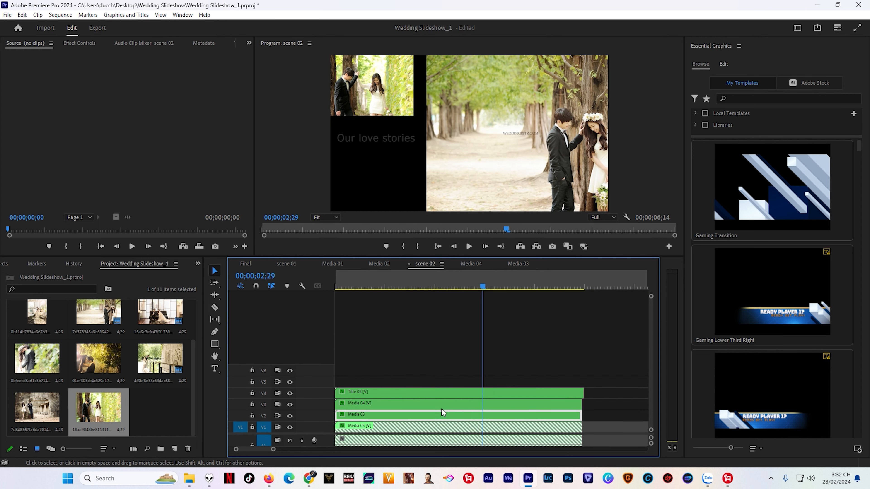
pyautogui.click(392, 430)
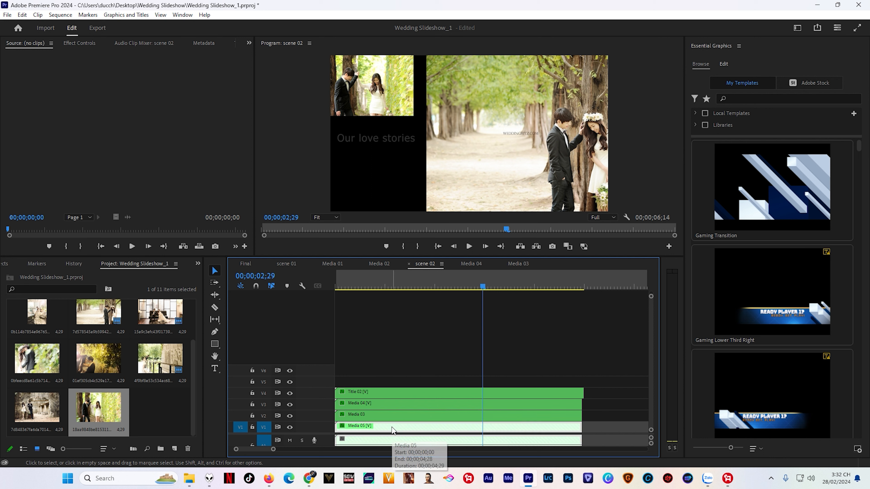
pyautogui.doubleClick(392, 426)
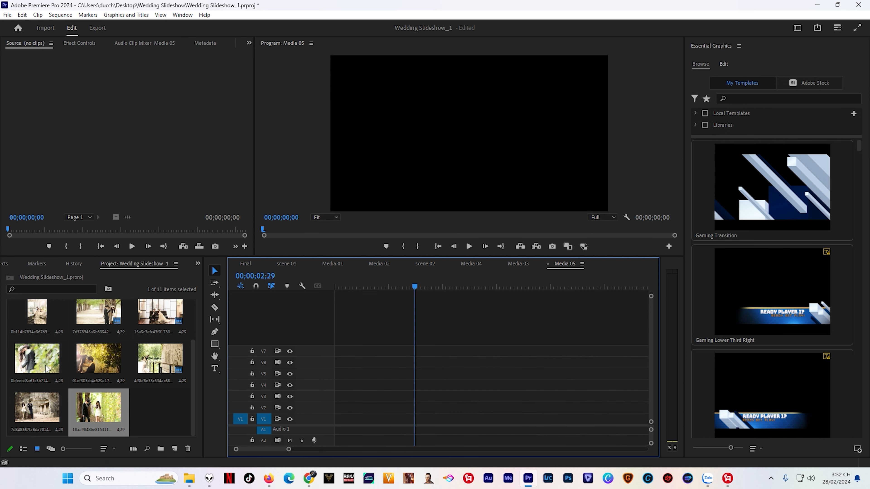
pyautogui.moveTo(37, 402); pyautogui.dragTo(394, 386)
pyautogui.rightClick(426, 386)
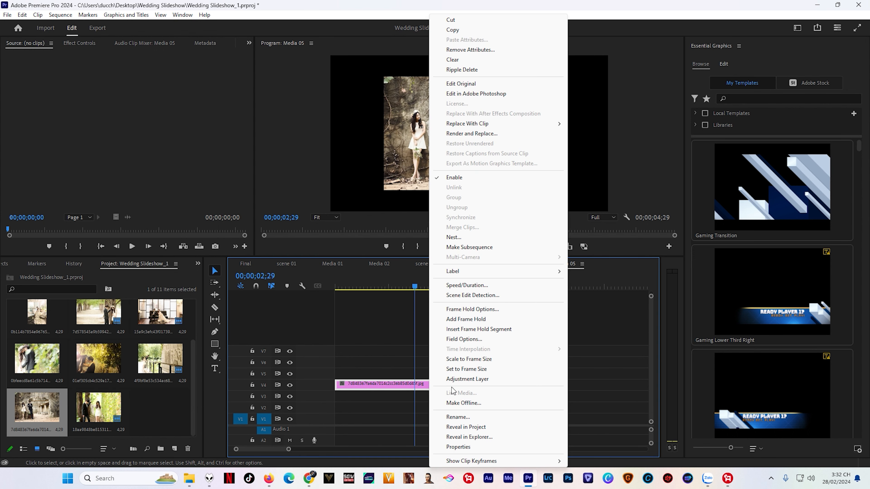
pyautogui.click(463, 367)
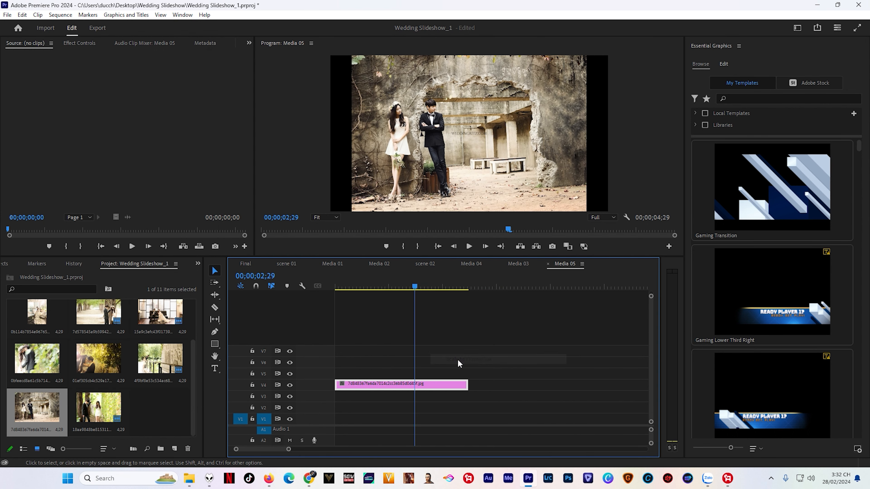
pyautogui.click(248, 265)
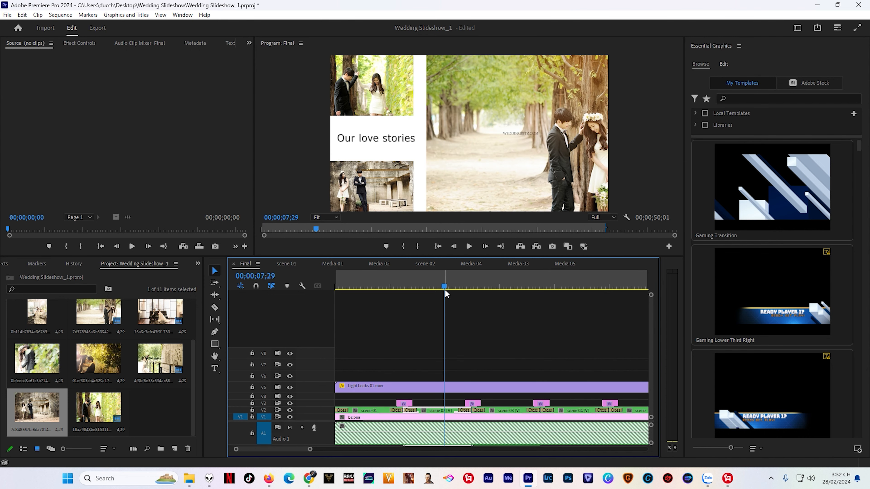
# - Move the Final playhead to 00;00;12;19 in scene 03 and import the four adjacent photos starting with 5234104f from the ALBUM KOREA\12 folder
pyautogui.moveTo(445, 289); pyautogui.dragTo(507, 334)
pyautogui.click(150, 405)
pyautogui.doubleClick(151, 405)
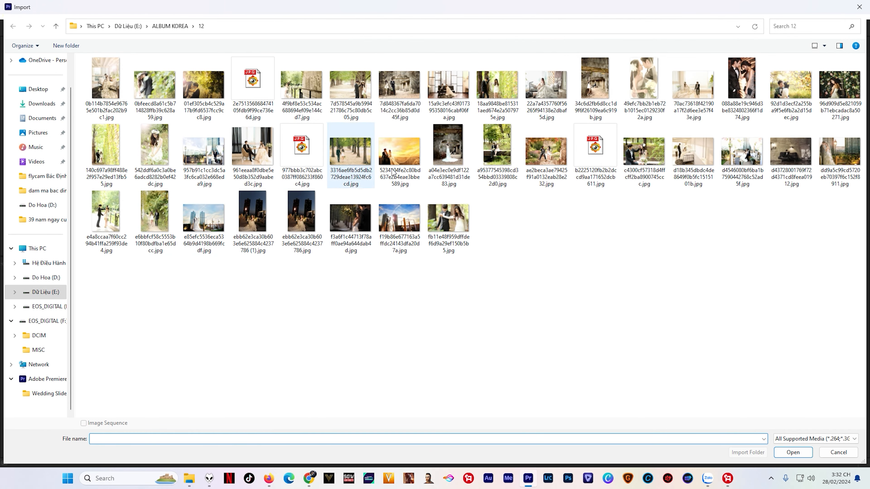
pyautogui.click(399, 154)
pyautogui.keyDown('shift'); pyautogui.click(497, 175); pyautogui.keyUp('shift')
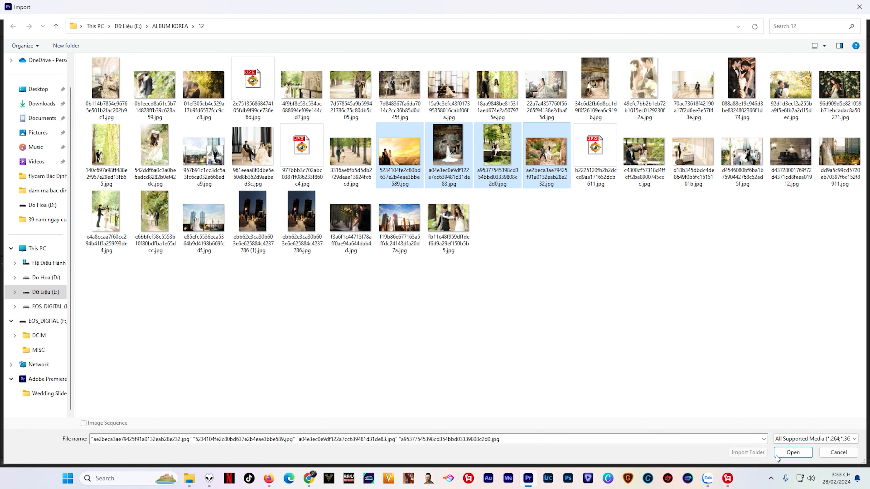
pyautogui.click(793, 453)
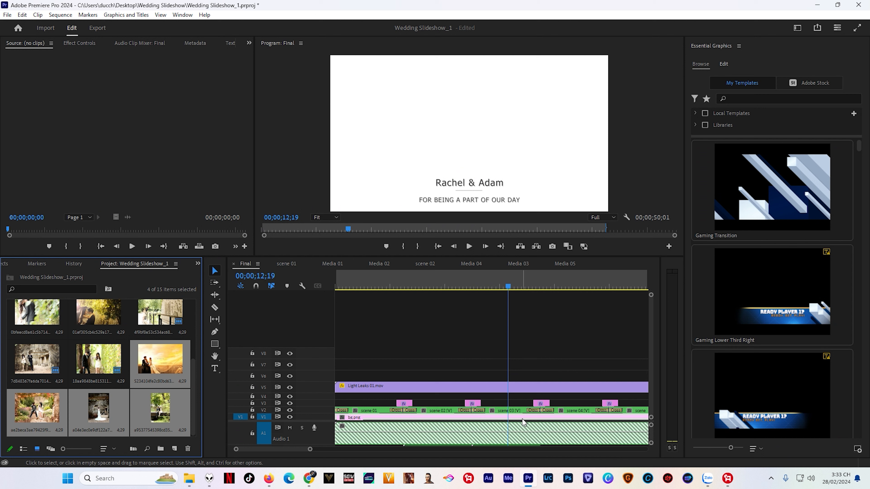
# - Open the nested scene 03 sequence from the Final timeline and open its Media 06 placeholder sequence
pyautogui.doubleClick(512, 411)
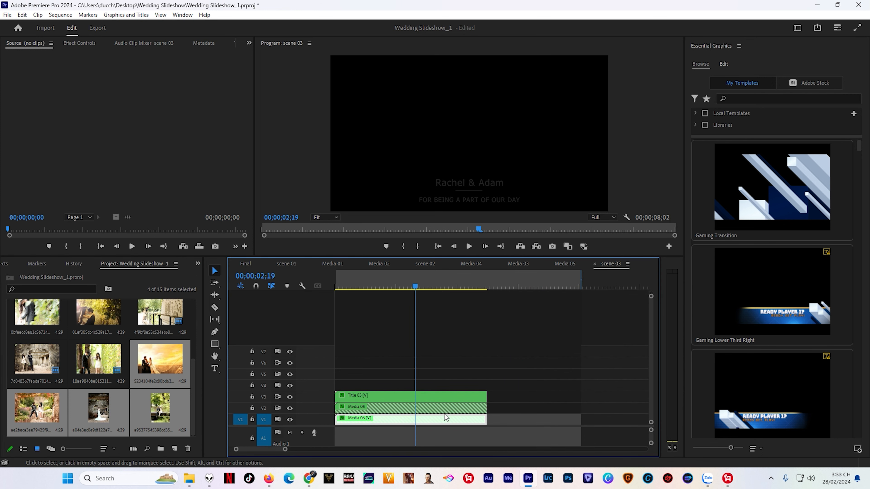
pyautogui.click(385, 411)
pyautogui.doubleClick(399, 419)
# - Place the photo of the couple seated in the autumn garden on track V4 of Media 06, scale it to frame size and return to Final
pyautogui.click(155, 374)
pyautogui.moveTo(51, 418); pyautogui.dragTo(383, 389)
pyautogui.rightClick(383, 389)
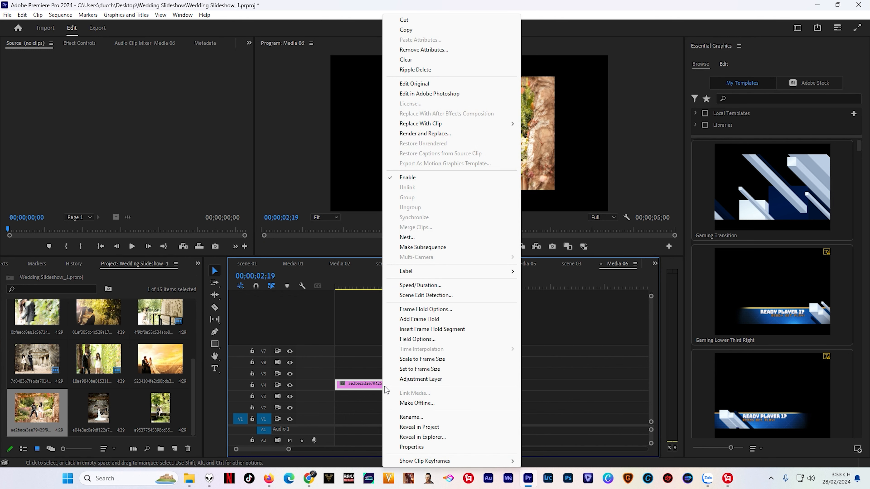
pyautogui.click(422, 359)
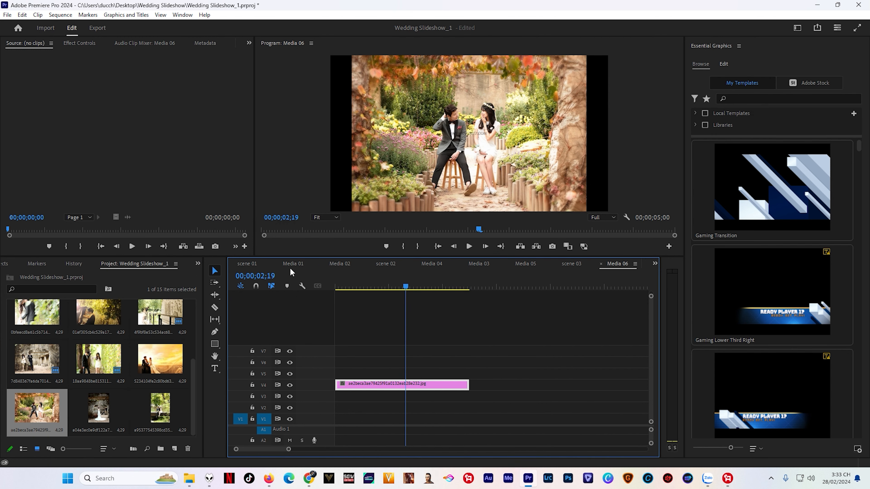
pyautogui.click(655, 263)
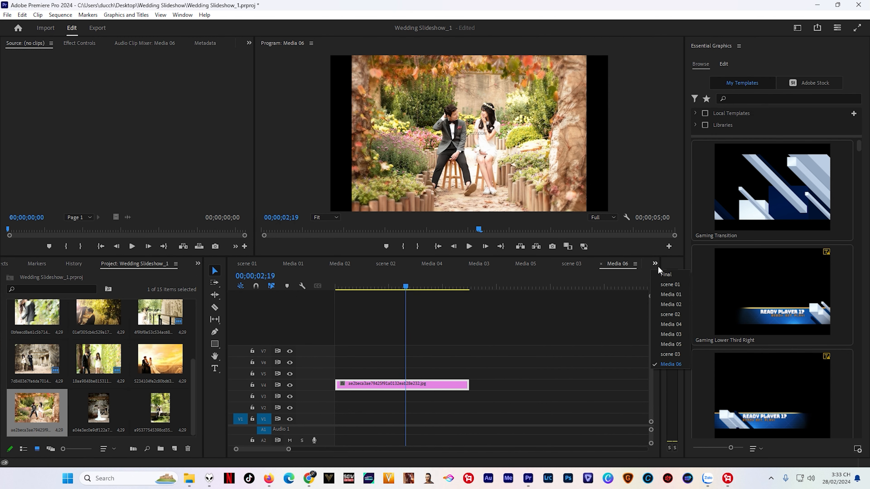
pyautogui.click(663, 275)
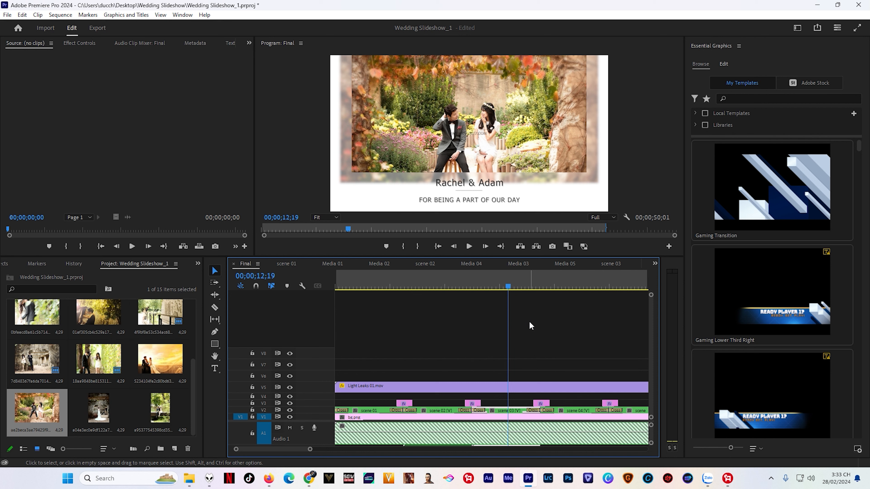
# - Move the Final playhead to 00;00;17;09, open the nested scene 04 sequence there and open its Media 07_bg placeholder
pyautogui.moveTo(508, 285)
pyautogui.mouseDown()
pyautogui.moveTo(526, 291)
pyautogui.moveTo(499, 296)
pyautogui.moveTo(511, 295)
pyautogui.mouseUp()
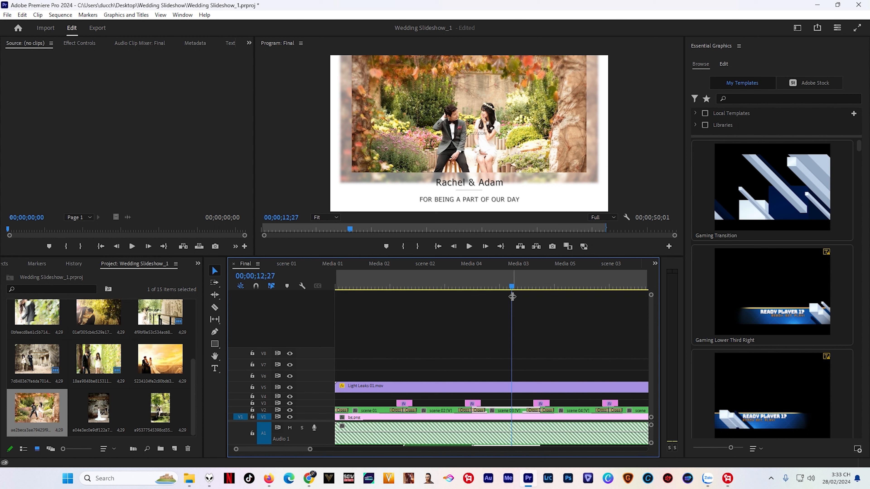
pyautogui.moveTo(512, 289); pyautogui.dragTo(572, 295)
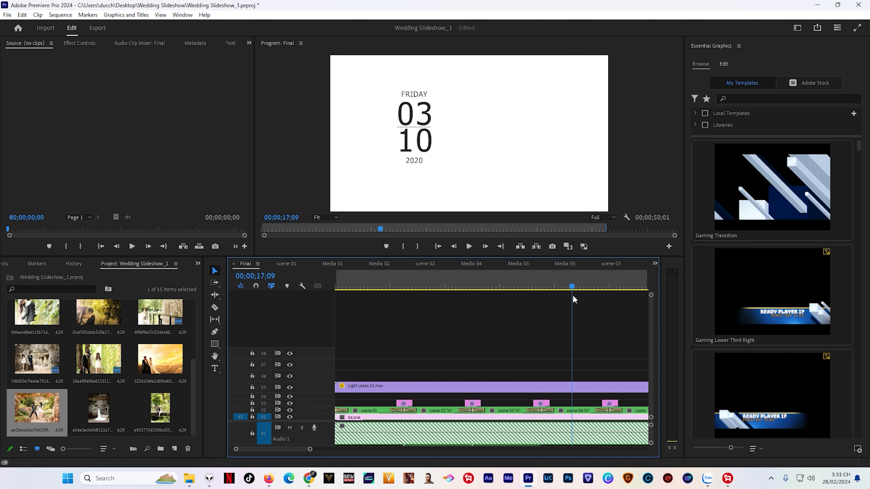
pyautogui.doubleClick(576, 410)
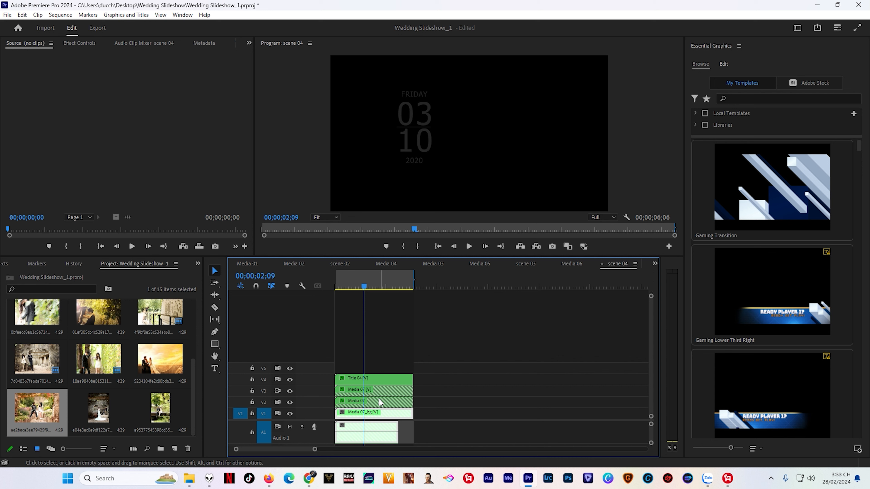
pyautogui.doubleClick(375, 414)
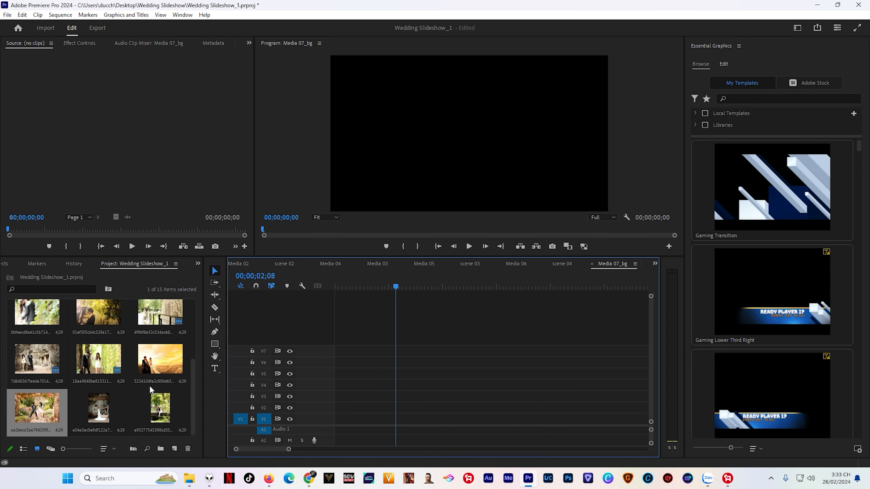
# - Place the photo of the couple seated at sunset on track V3 of Media 07_bg, scale it to frame size and return to Final
pyautogui.moveTo(148, 369); pyautogui.dragTo(396, 397)
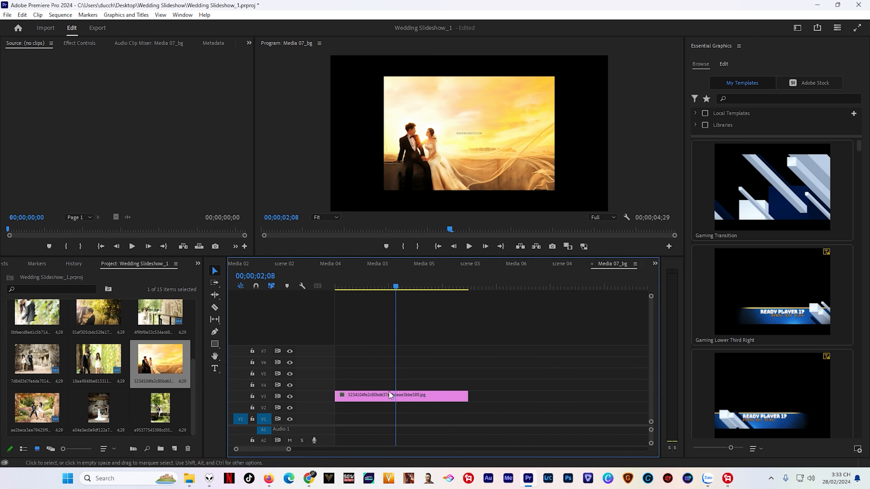
pyautogui.rightClick(396, 398)
pyautogui.click(434, 362)
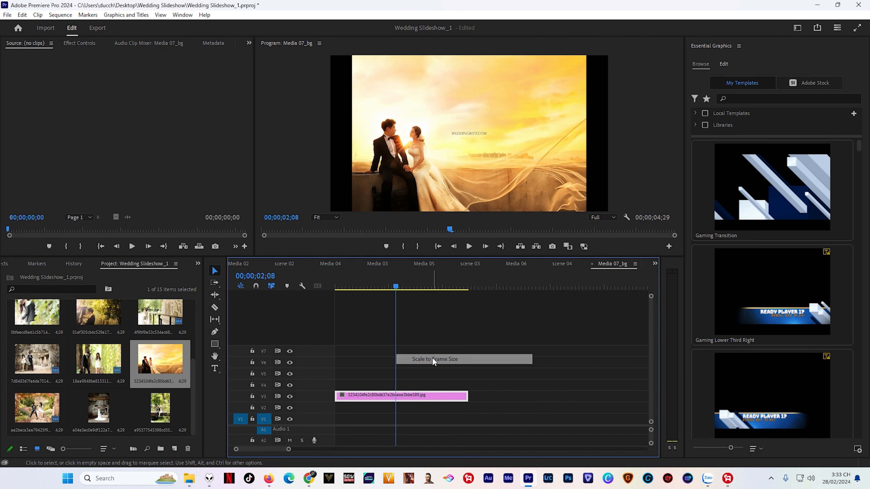
pyautogui.click(655, 263)
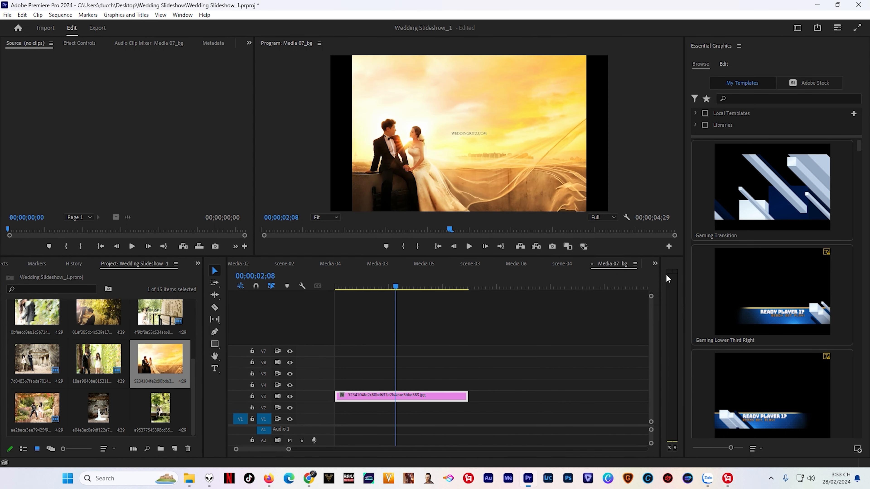
pyautogui.click(666, 276)
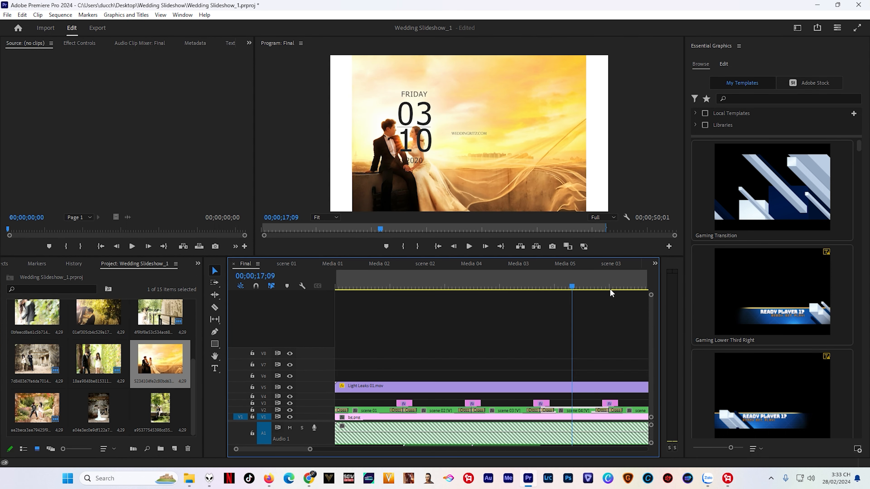
# - Reopen scene 04's Media 07_bg, enlarge the sunset photo to fill the full frame width and return to Final
pyautogui.doubleClick(567, 411)
pyautogui.click(861, 434)
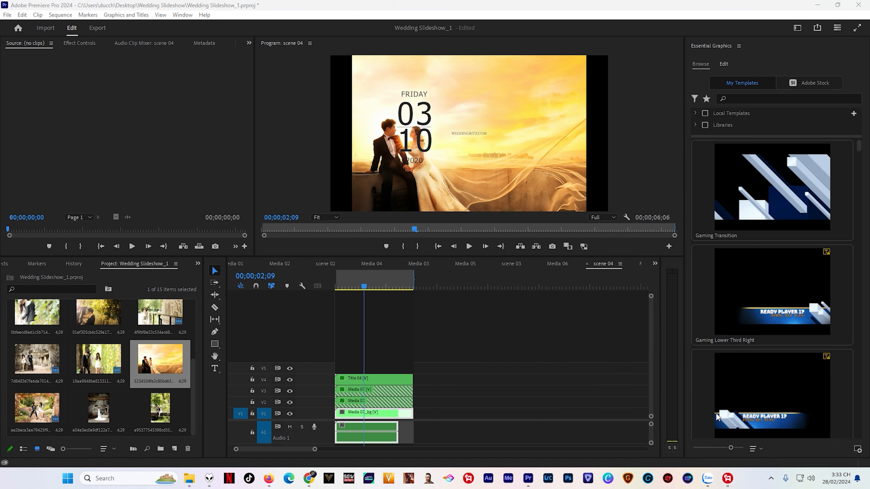
pyautogui.click(462, 185)
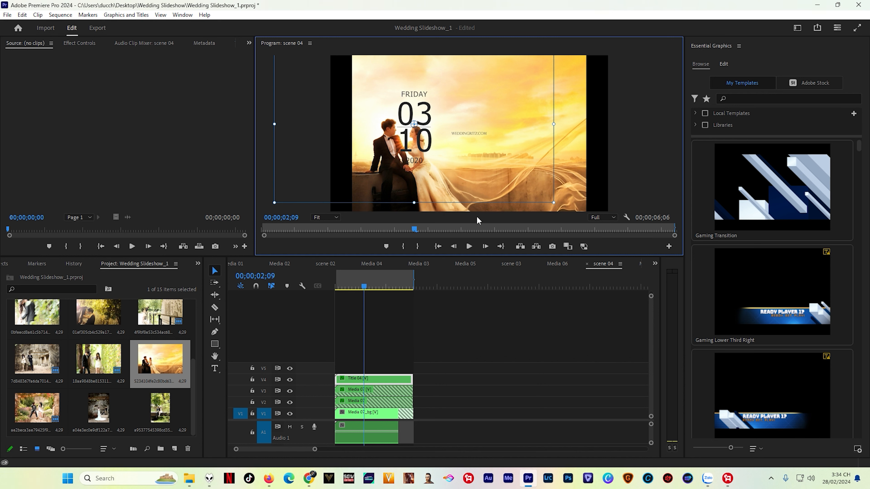
pyautogui.doubleClick(375, 414)
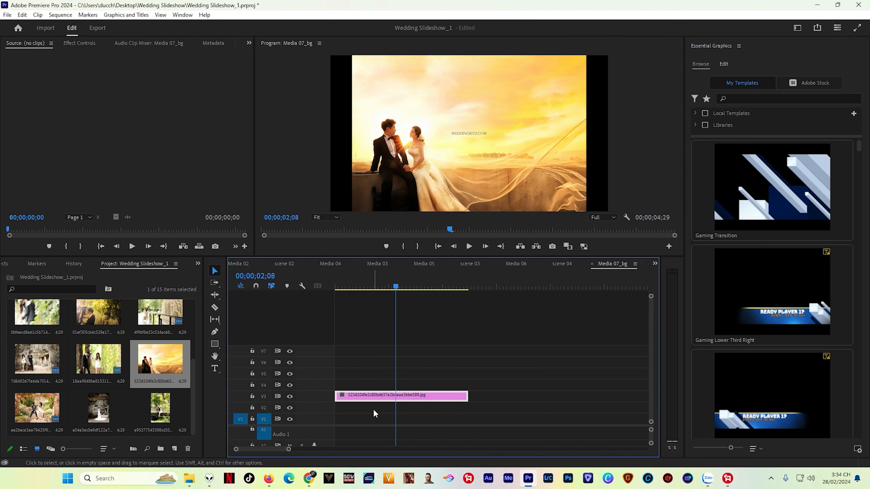
pyautogui.moveTo(589, 132); pyautogui.dragTo(610, 134)
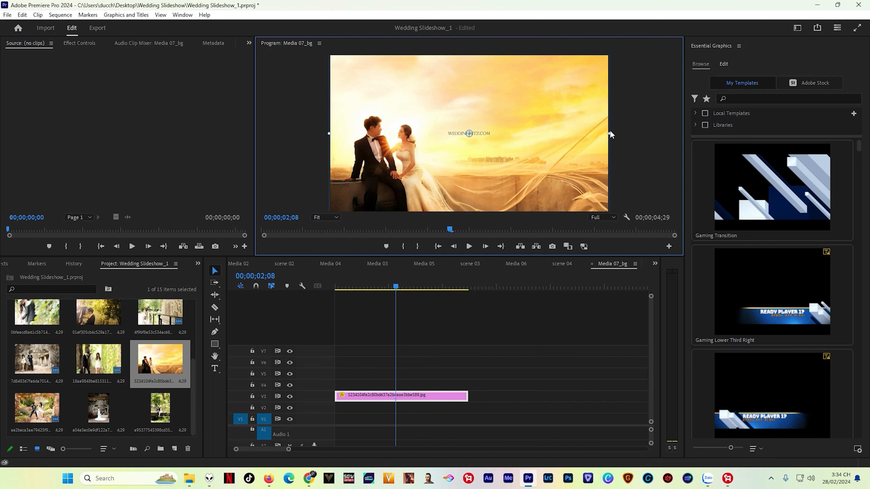
pyautogui.click(654, 264)
pyautogui.click(663, 272)
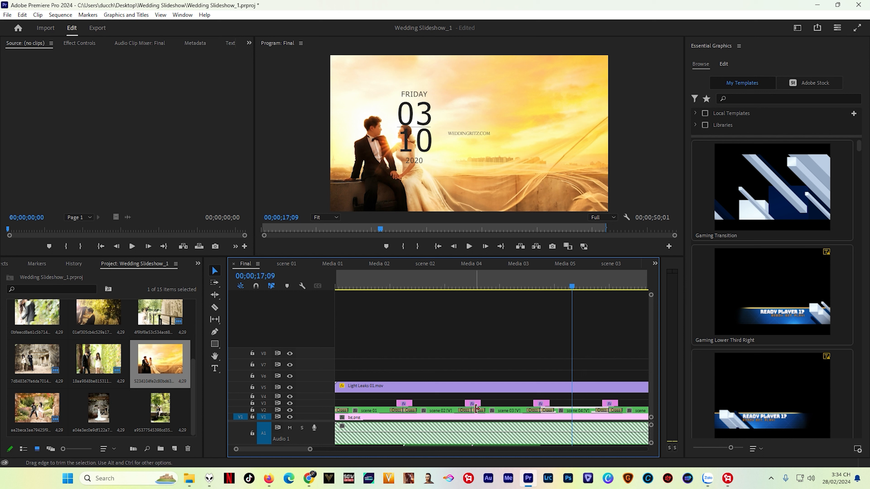
# - Move the Final playhead to 00;00;01;04, open the nested scene 01 sequence and open its Title 01 sequence
pyautogui.moveTo(569, 294); pyautogui.dragTo(349, 334)
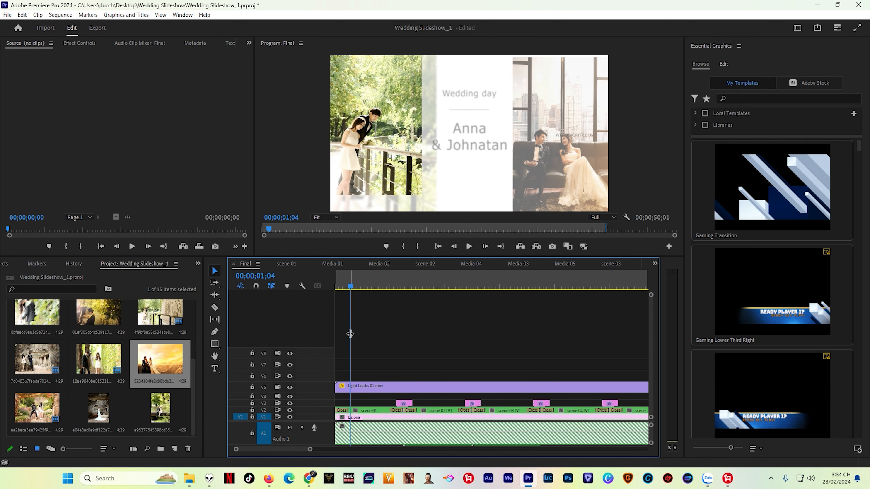
pyautogui.click(365, 410)
pyautogui.doubleClick(366, 410)
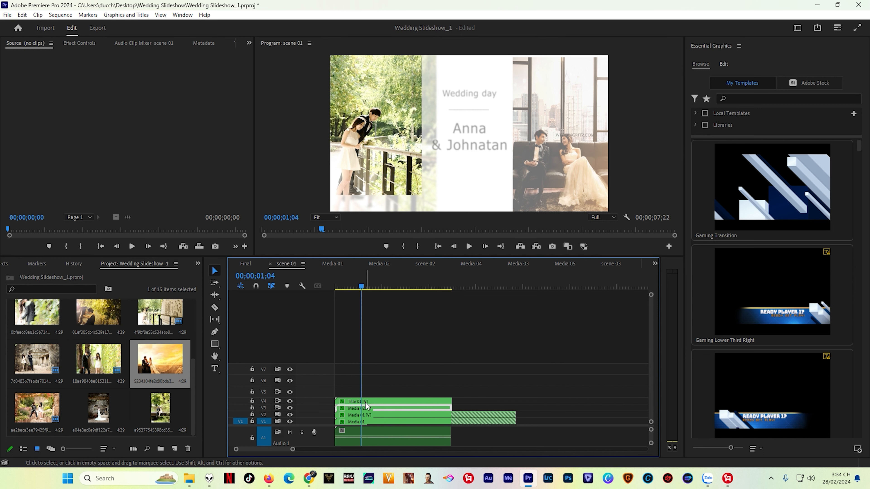
pyautogui.doubleClick(366, 403)
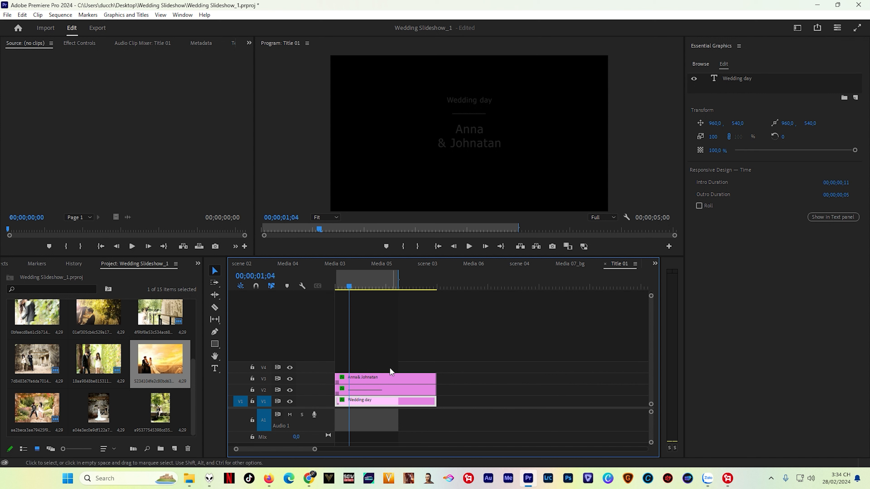
# - Replace the "Wedding day" text on track V1 of Title 01 with "Kỷ niệm ngày cưới"
pyautogui.click(365, 391)
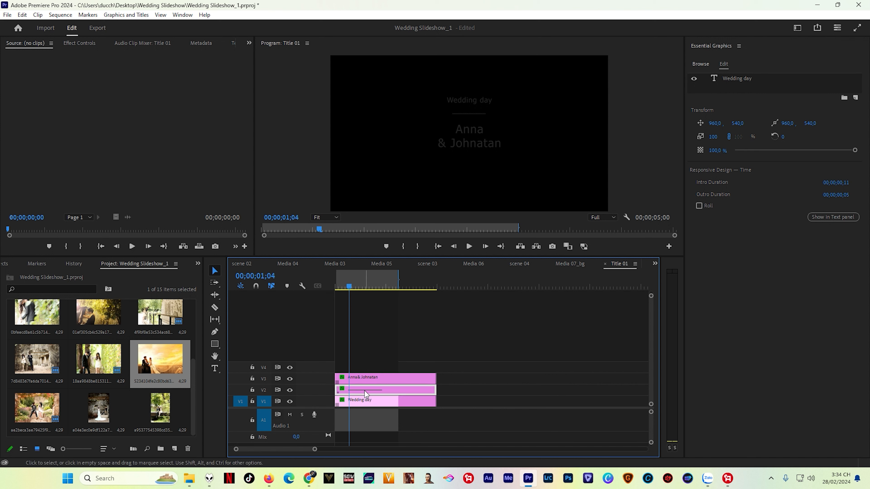
pyautogui.click(368, 379)
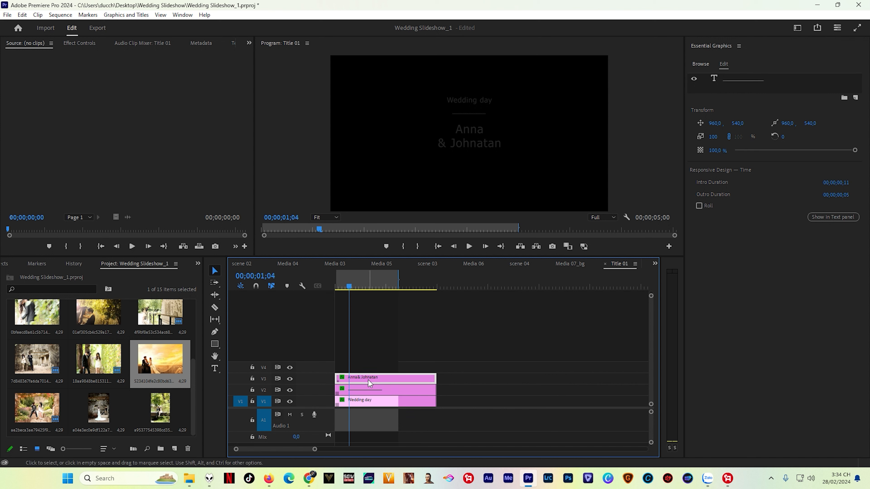
pyautogui.doubleClick(366, 401)
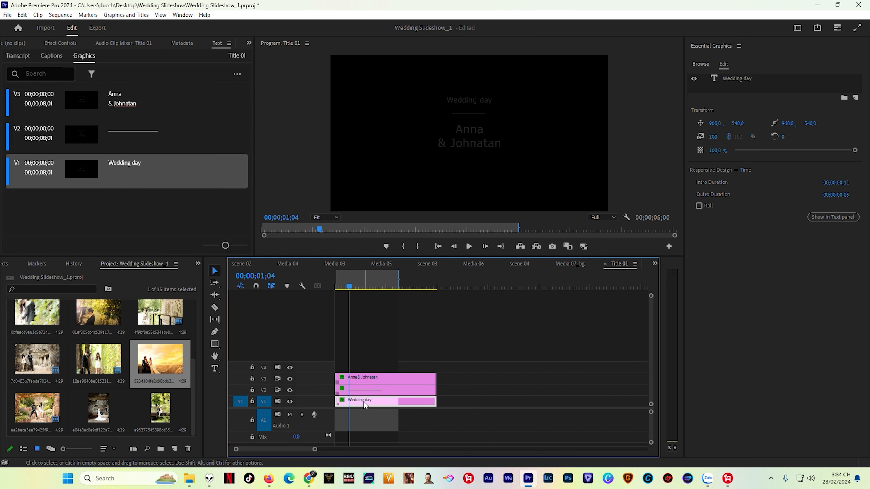
pyautogui.click(731, 79)
pyautogui.doubleClick(732, 80)
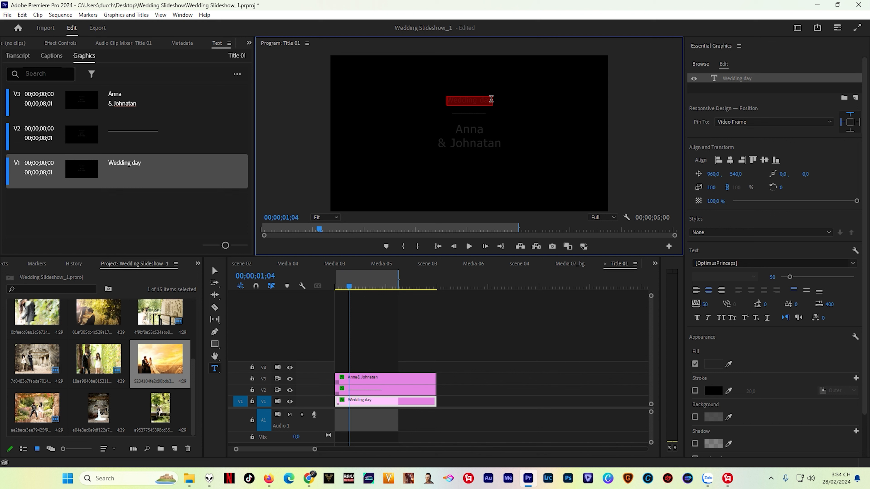
pyautogui.write('Kỷ ni')
pyautogui.write('ệm ngày')
pyautogui.write(' cu')
pyautogui.write('ưới')
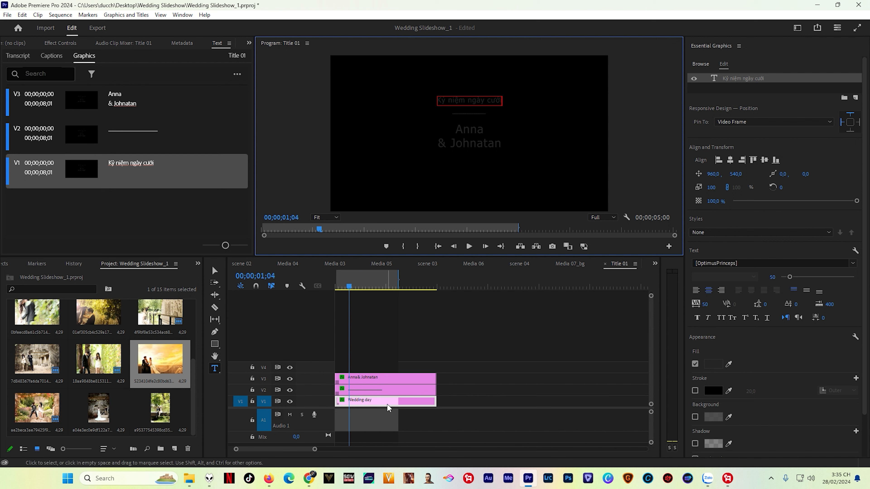
# - Try to set the fill colour of the "Kỷ niệm ngày cưới" text to near-white
pyautogui.click(713, 364)
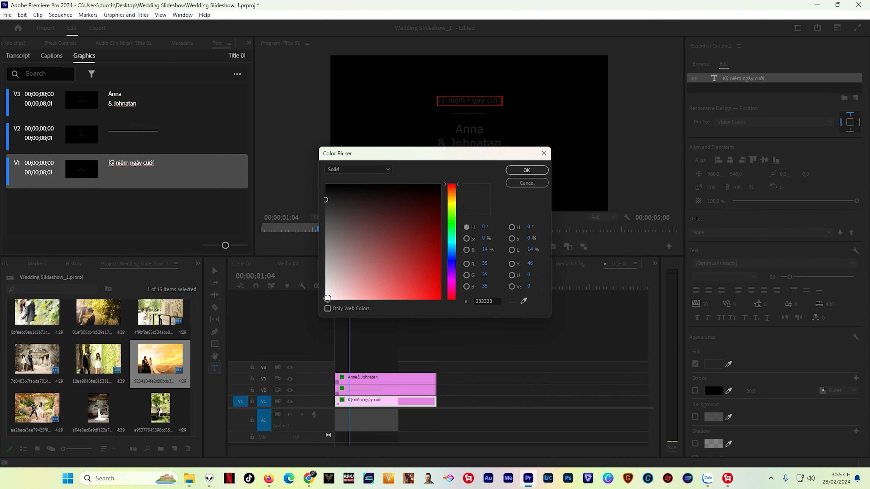
pyautogui.click(328, 298)
pyautogui.click(526, 170)
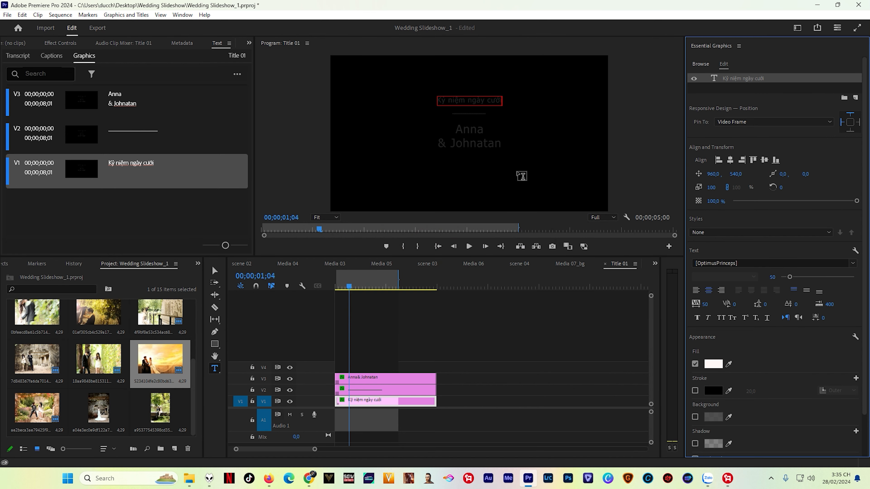
pyautogui.click(370, 403)
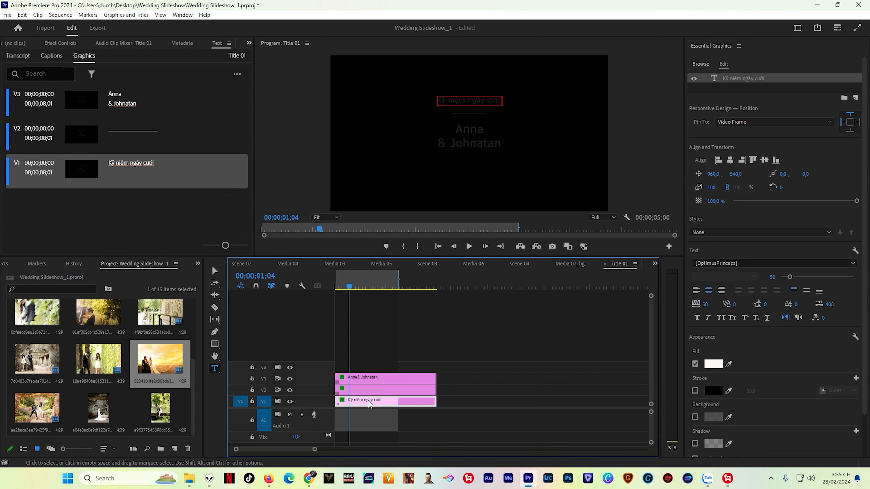
# - Replace both placeholder names in Title 01's V3 text with the couple's first names, keeping the ampersand, and return to Final
pyautogui.click(395, 392)
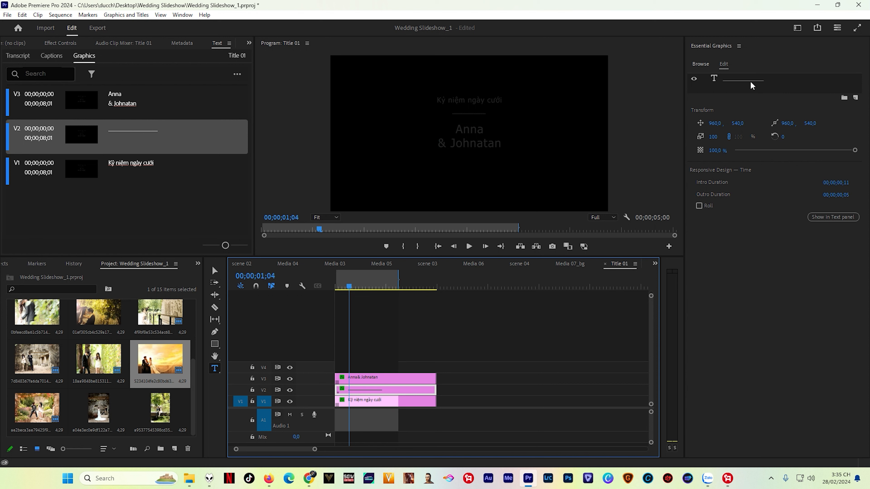
pyautogui.click(367, 382)
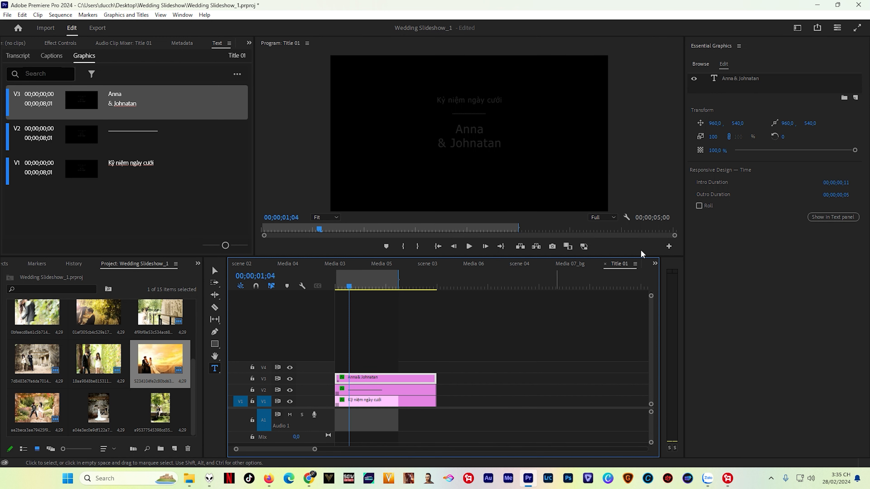
pyautogui.click(733, 81)
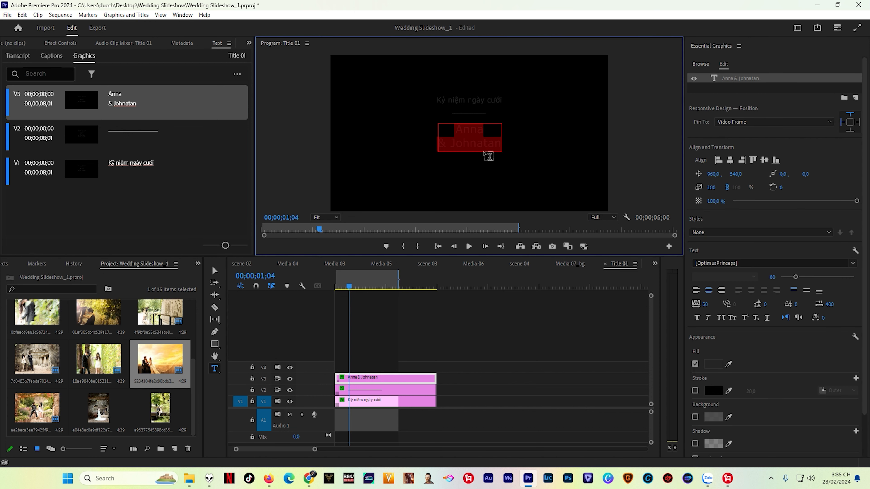
pyautogui.moveTo(455, 131); pyautogui.dragTo(483, 134)
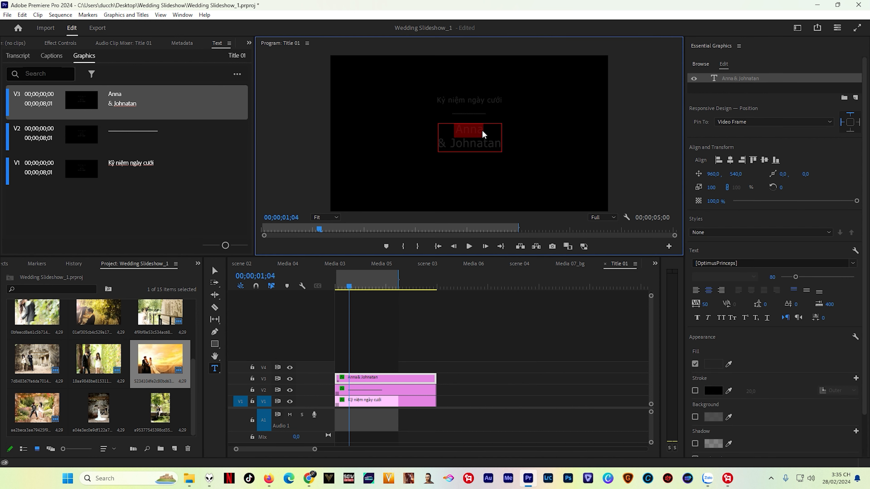
pyautogui.write('Huyền')
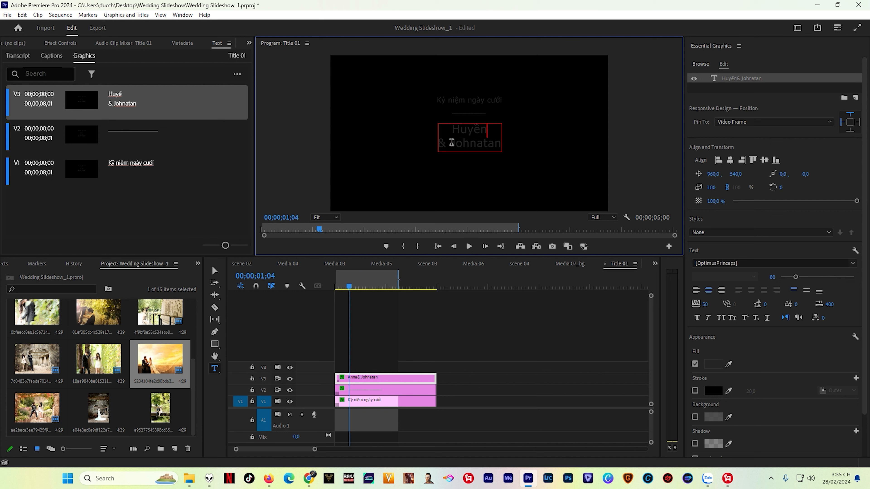
pyautogui.moveTo(450, 142); pyautogui.dragTo(499, 149)
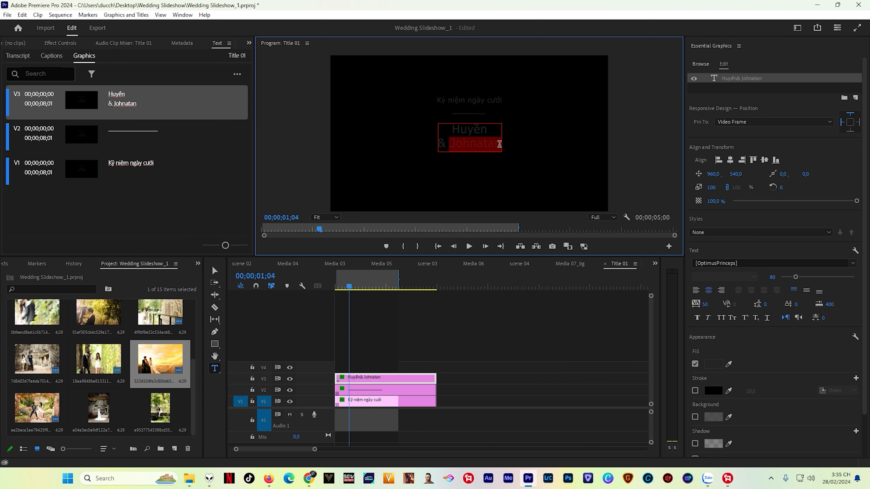
pyautogui.write('Minh')
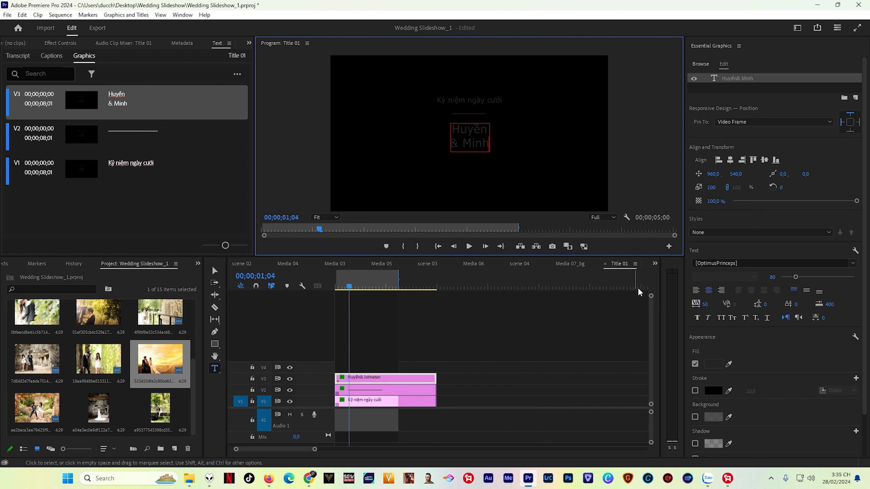
pyautogui.click(655, 264)
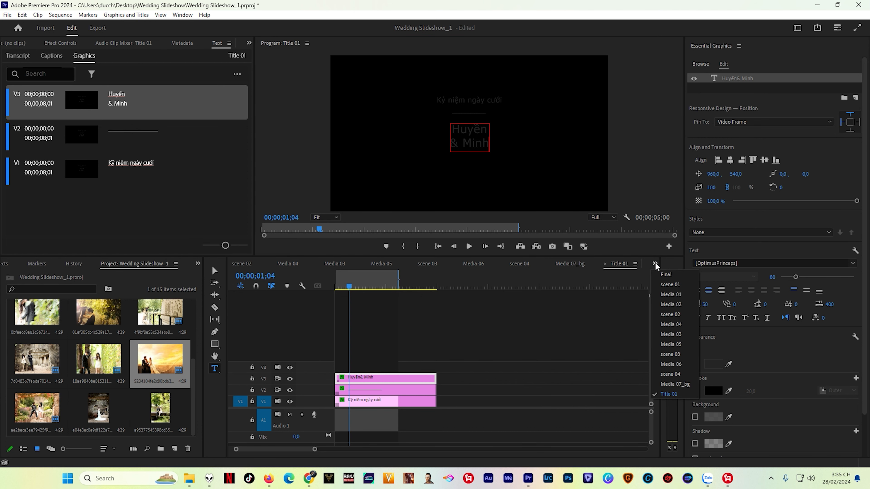
pyautogui.click(664, 275)
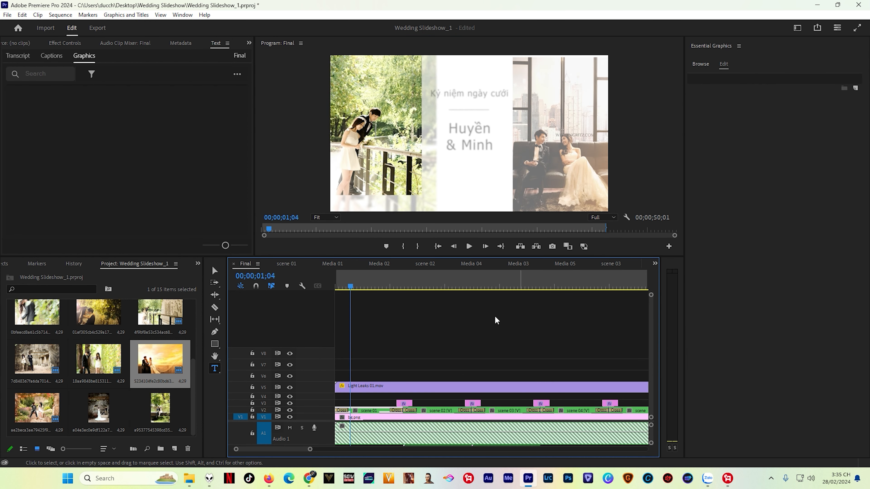
# - Move the Final playhead into scene 02, open that nested sequence and open its Title 02 sequence
pyautogui.moveTo(355, 289); pyautogui.dragTo(433, 311)
pyautogui.doubleClick(439, 413)
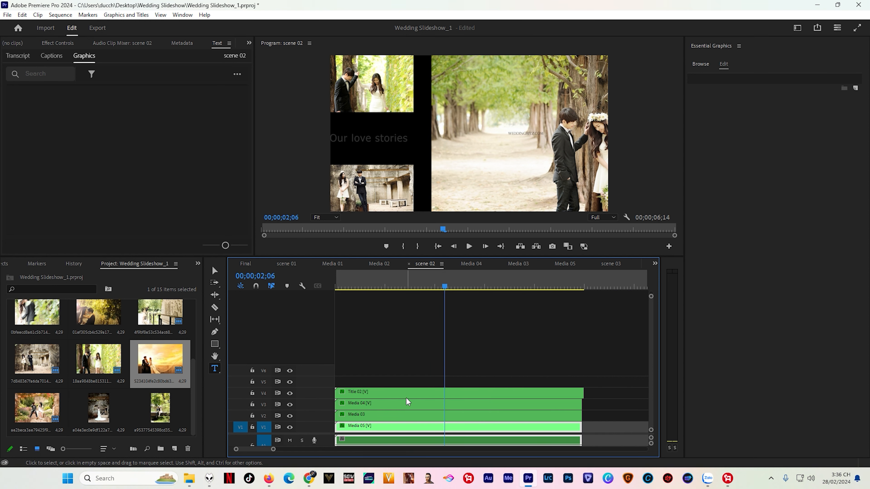
pyautogui.doubleClick(386, 397)
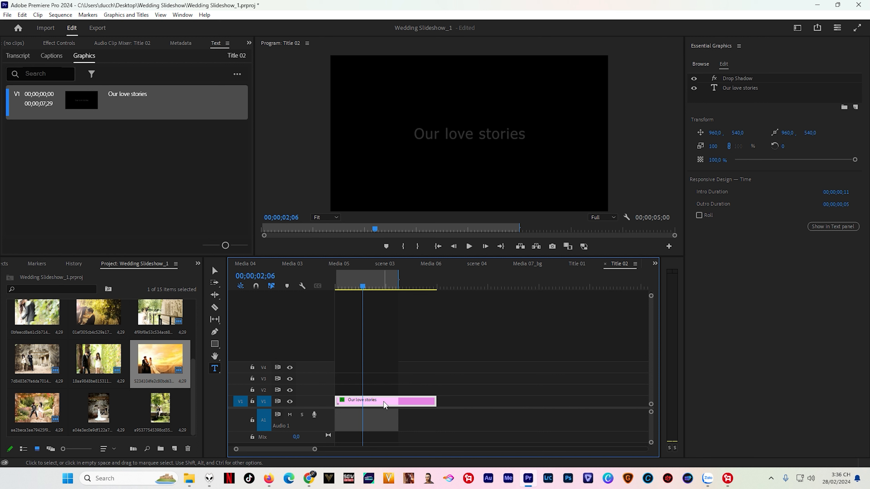
# - Replace the "Our love stories" text in Title 02 with "Mãi mãi yêu em" and return to the Final sequence
pyautogui.click(736, 88)
pyautogui.doubleClick(430, 134)
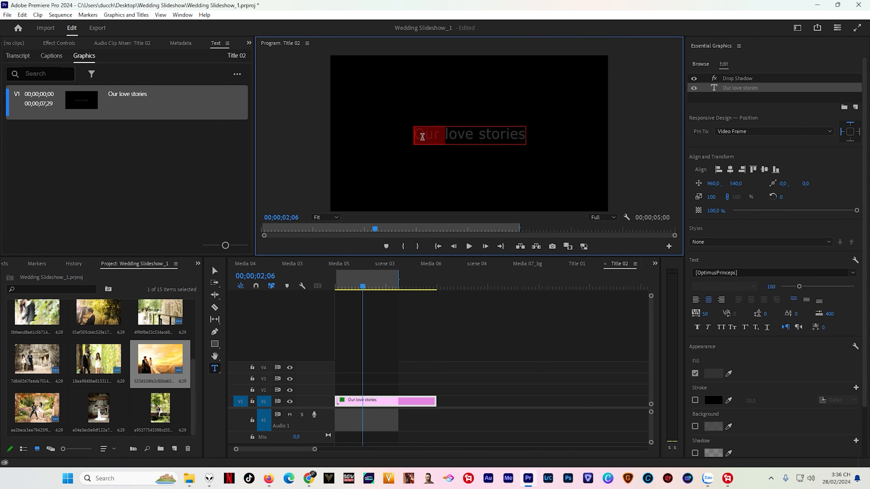
pyautogui.tripleClick(420, 136)
pyautogui.write('M')
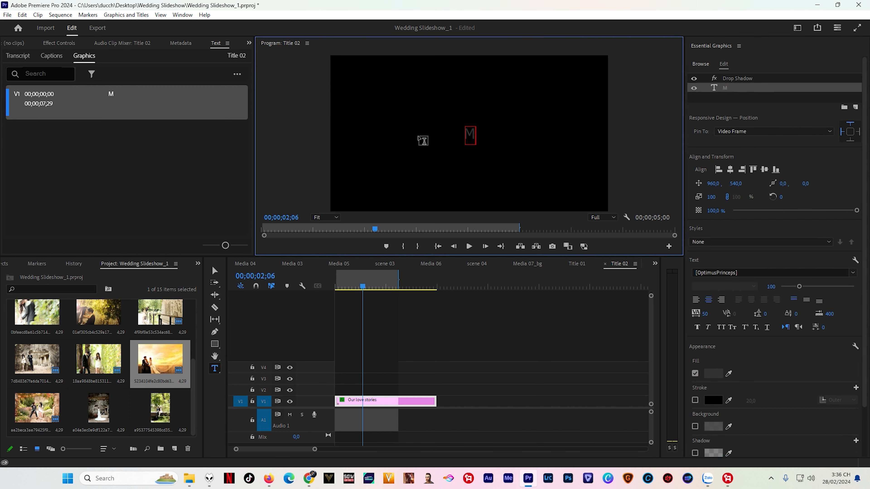
pyautogui.write('ãi mãi yêu r')
pyautogui.write('m')
pyautogui.press('BackSpace')
pyautogui.press('BackSpace')
pyautogui.write('em')
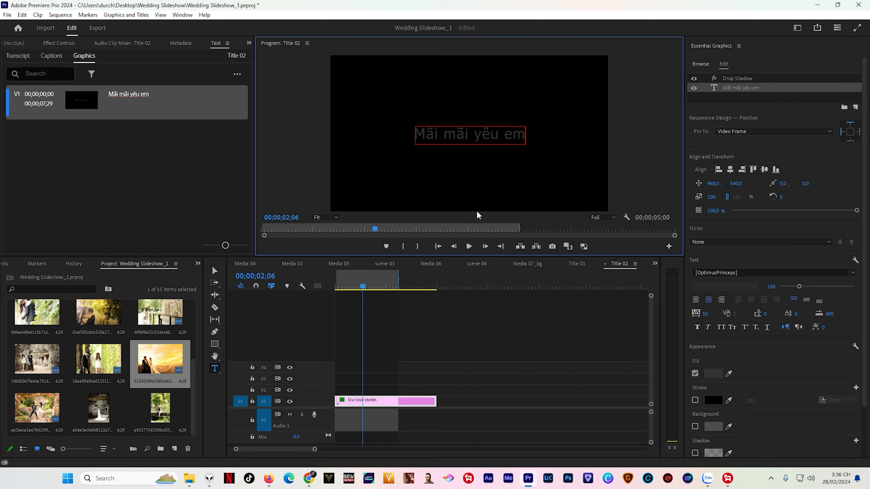
pyautogui.click(654, 264)
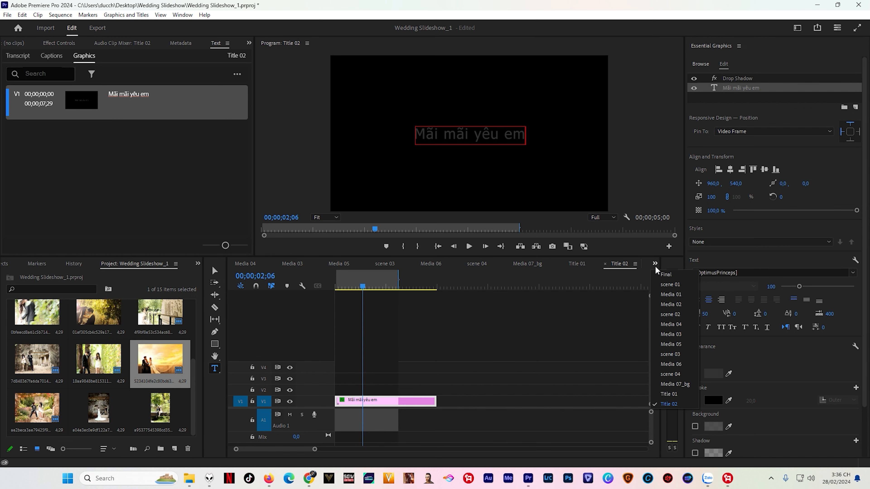
pyautogui.click(666, 274)
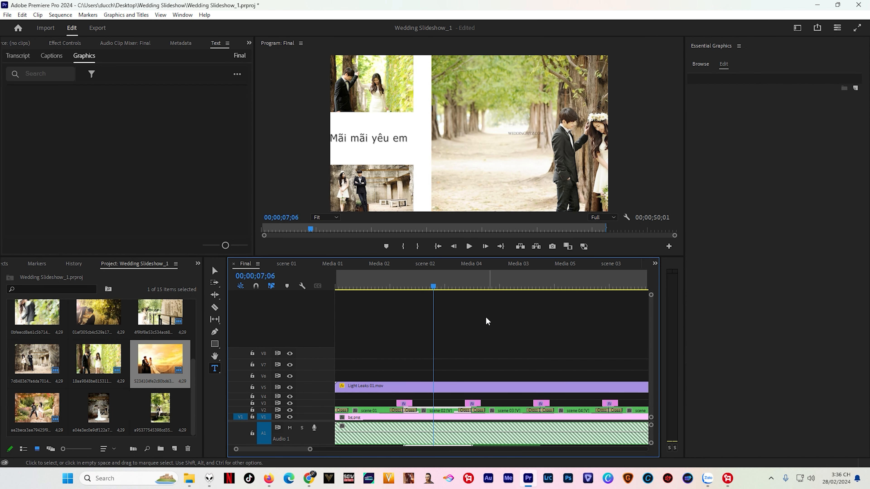
# - Move the Final playhead into scene 03, open that nested sequence and open its Title 03 sequence
pyautogui.click(432, 288)
pyautogui.moveTo(432, 287); pyautogui.dragTo(511, 356)
pyautogui.doubleClick(510, 410)
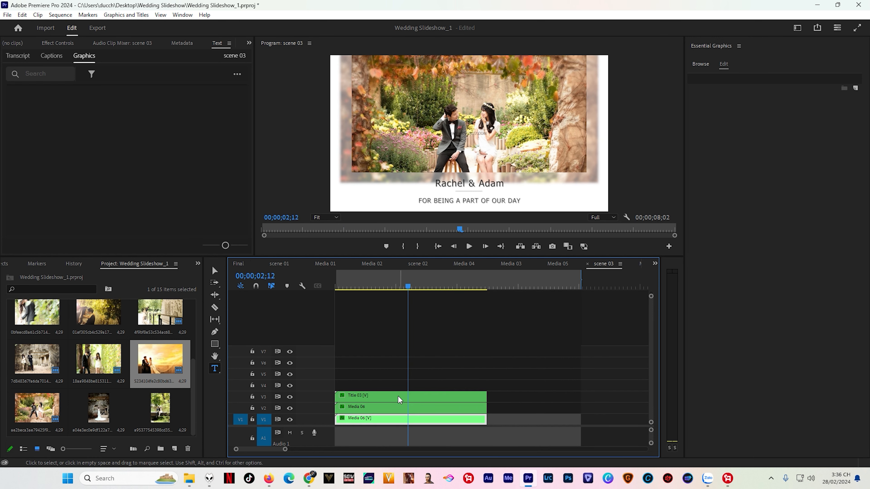
pyautogui.doubleClick(398, 398)
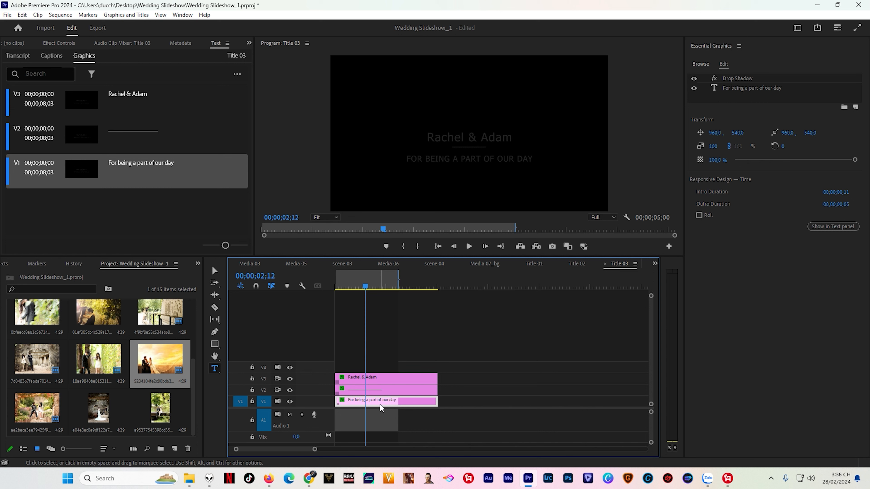
# - Hide and show the "For being a part of our day" text layer to check which title line it controls
pyautogui.click(746, 90)
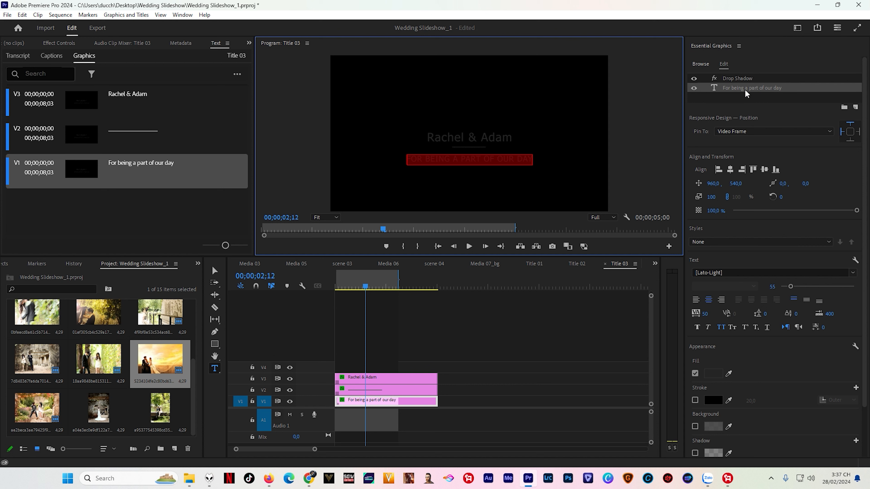
pyautogui.click(694, 88)
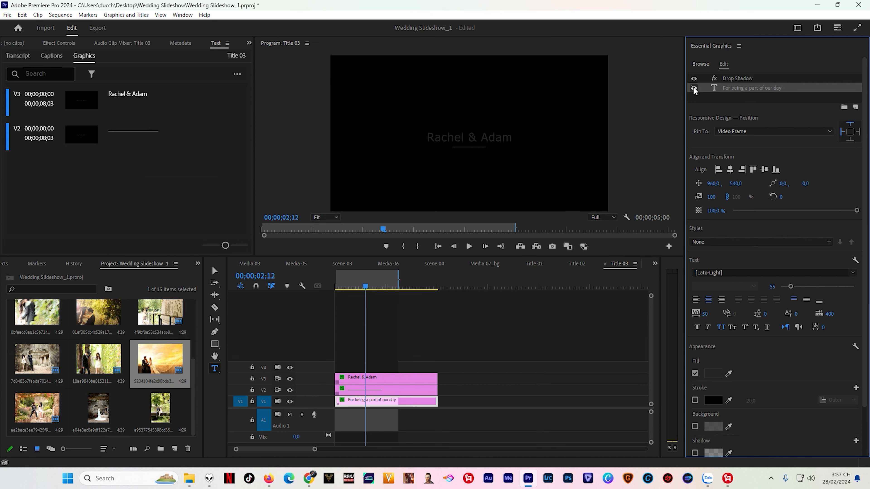
pyautogui.click(694, 89)
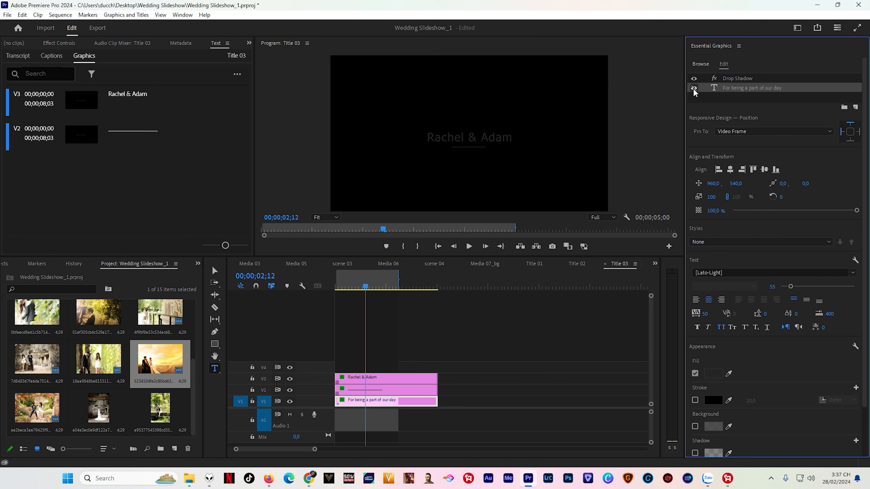
pyautogui.click(734, 82)
pyautogui.click(733, 87)
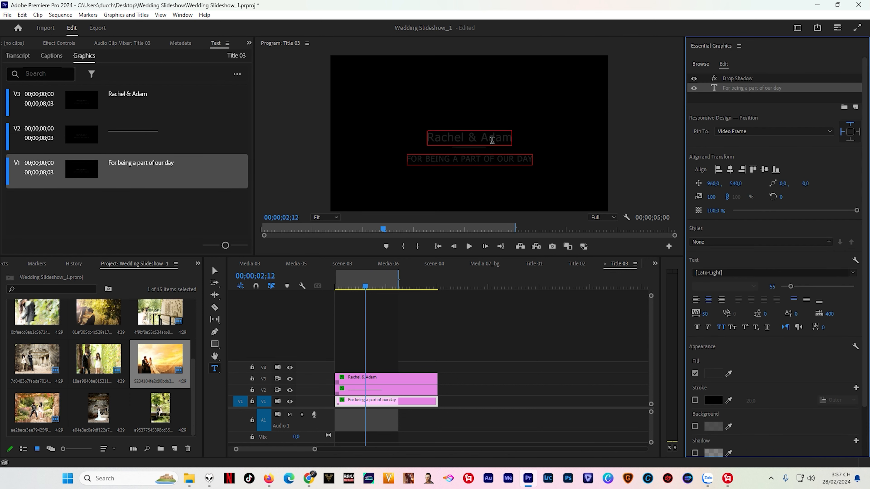
# - Replace both placeholder names in Title 03's V3 text with the couple's first names, joined by an ampersand
pyautogui.moveTo(430, 139); pyautogui.dragTo(516, 140)
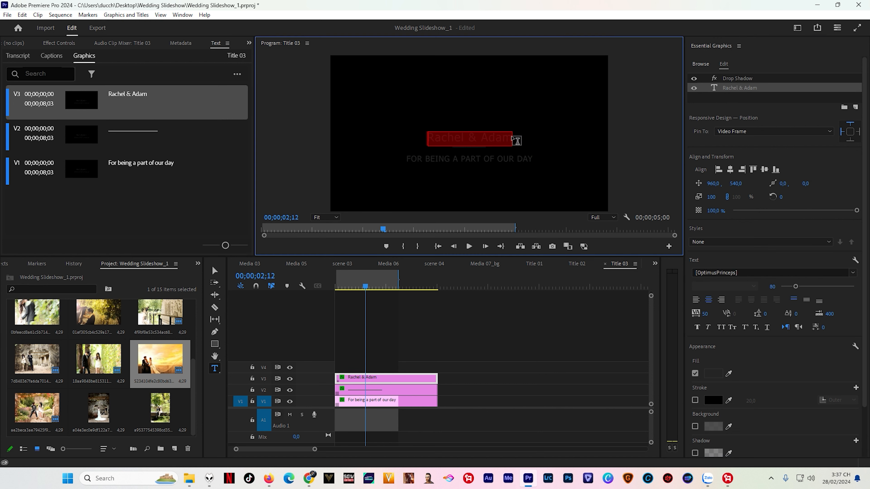
pyautogui.write('Minh')
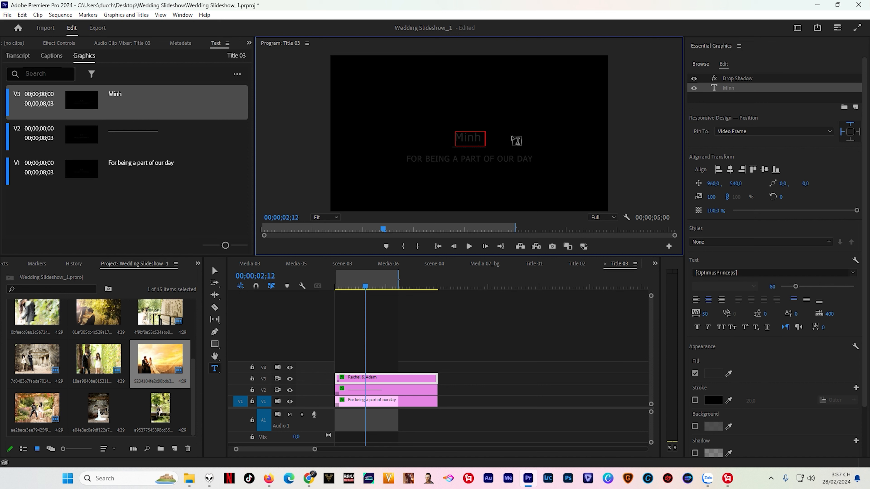
pyautogui.write(' & Huyền')
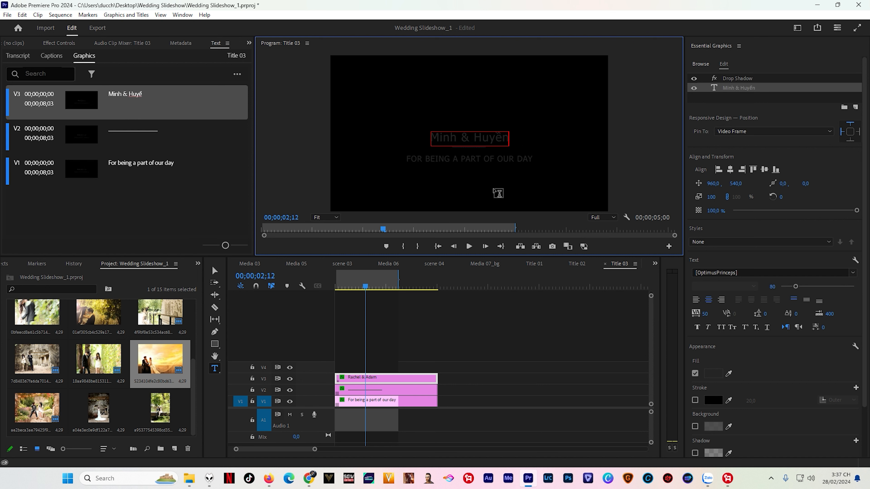
pyautogui.click(439, 310)
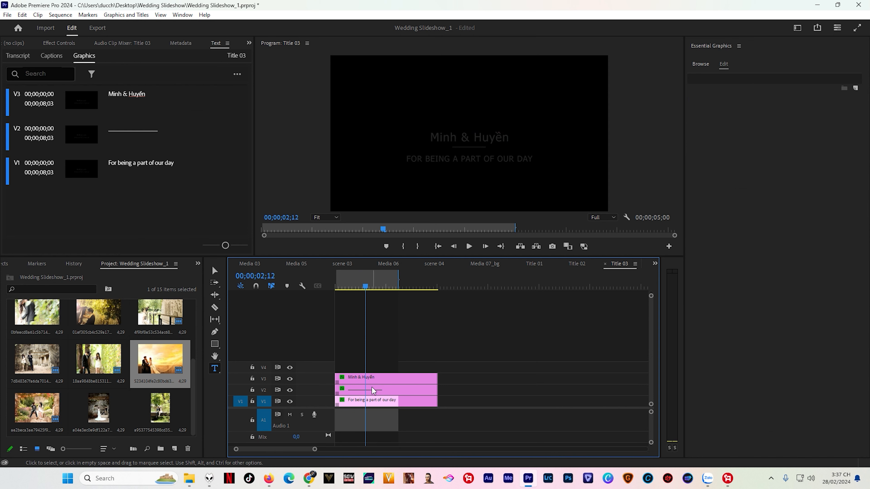
# - Replace the "For being a part of our day" text on track V1 of Title 03 with "Ngày hạnh phúc"
pyautogui.click(381, 379)
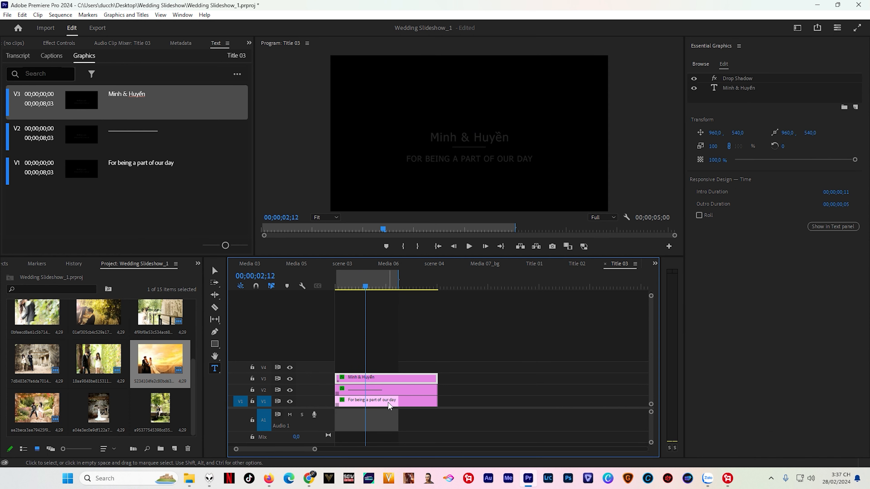
pyautogui.click(386, 401)
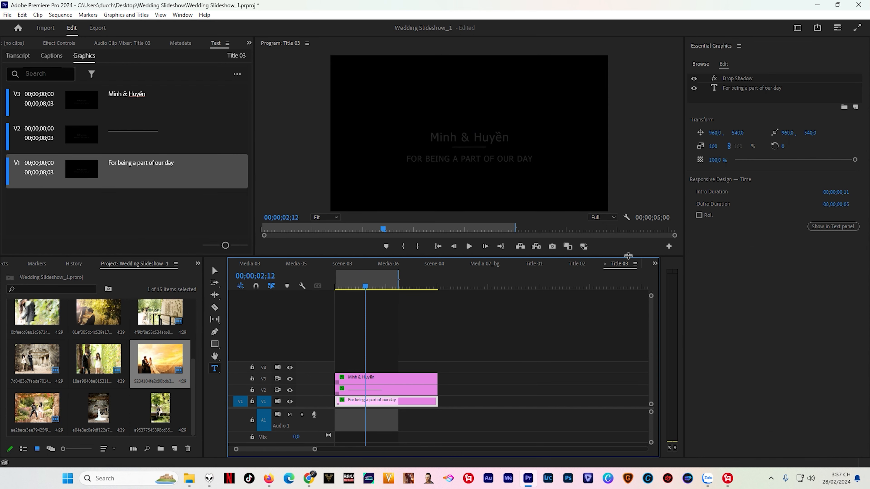
pyautogui.click(694, 88)
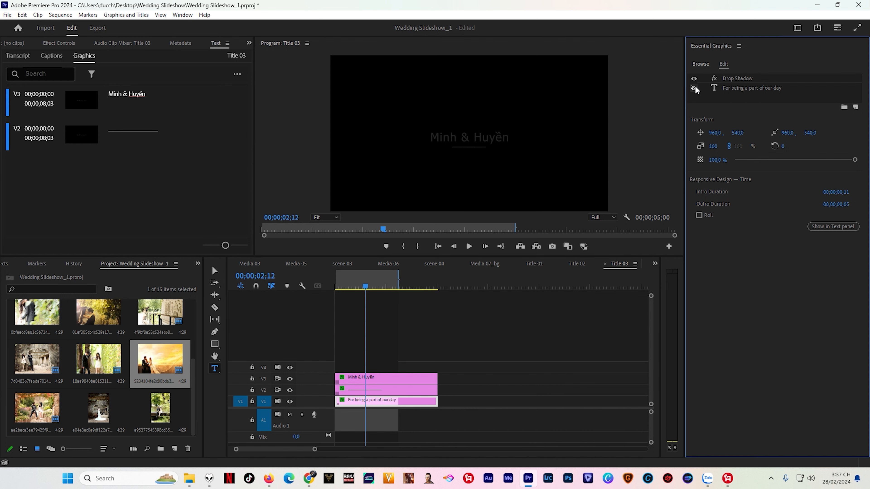
pyautogui.click(694, 89)
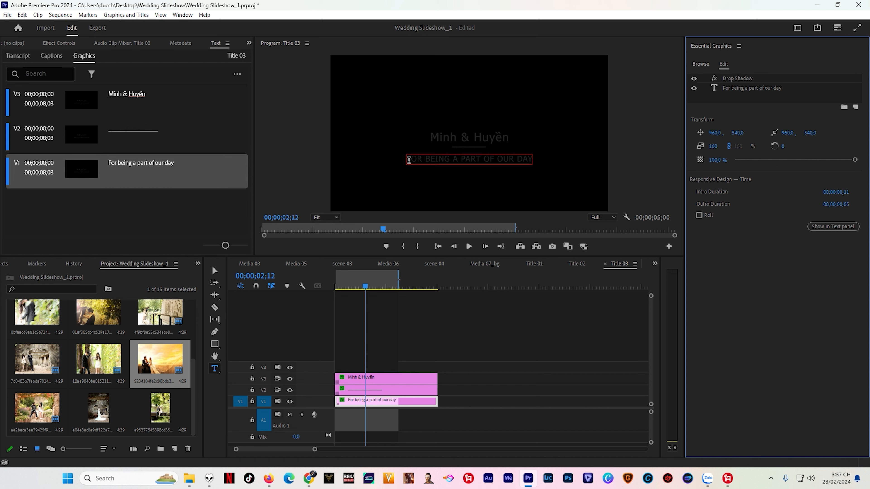
pyautogui.moveTo(409, 160); pyautogui.dragTo(481, 164)
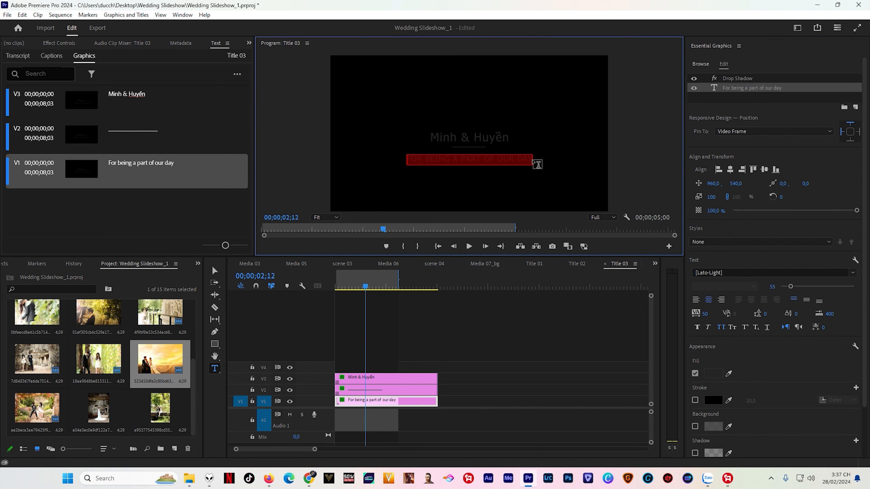
pyautogui.write('Ng')
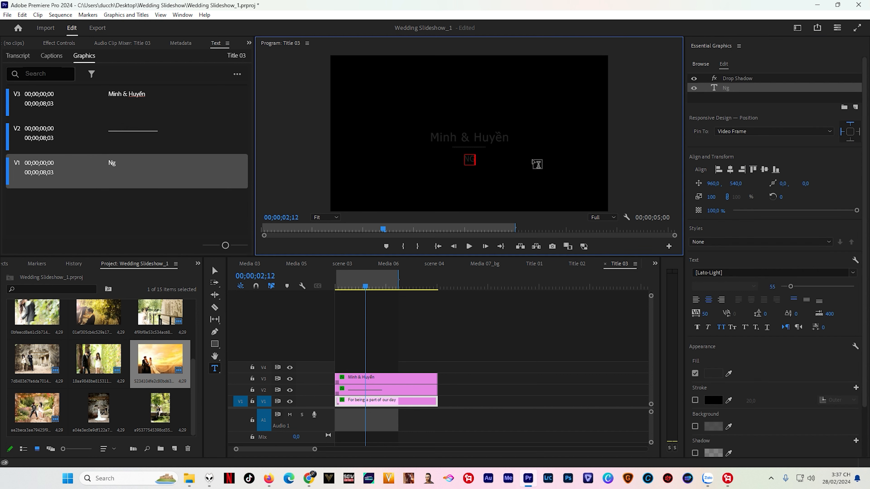
pyautogui.write('ày hanh phuc')
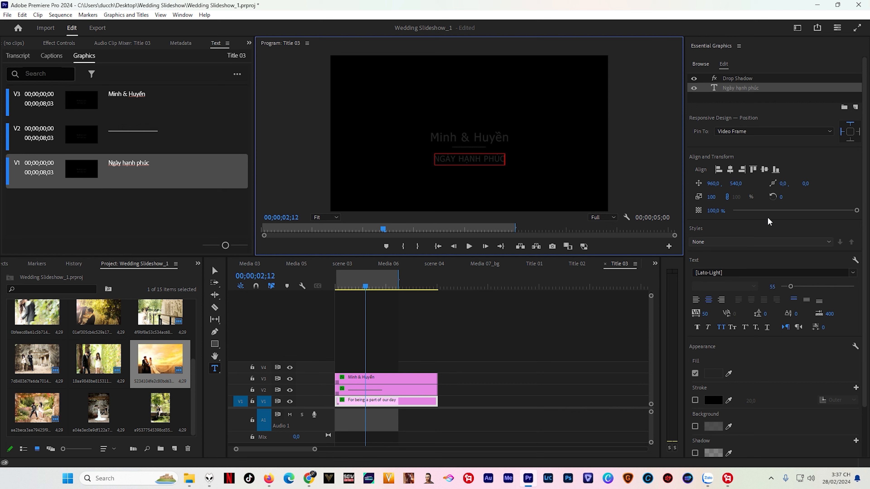
# - Return to the Final sequence and move the playhead to 00;00;12;17 in scene 03
pyautogui.click(654, 264)
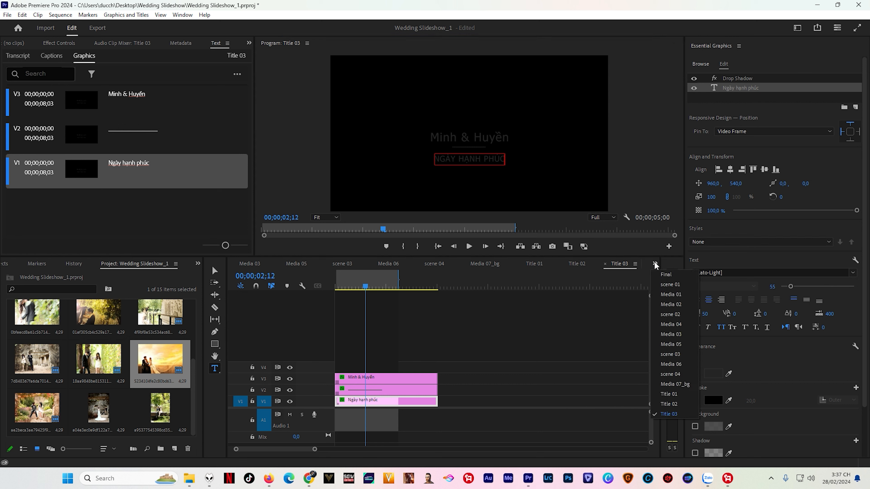
pyautogui.click(668, 276)
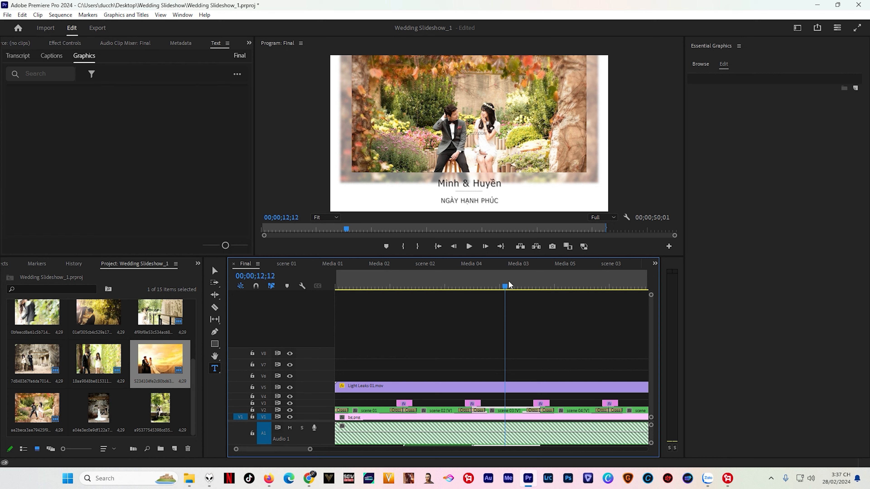
pyautogui.moveTo(505, 290)
pyautogui.mouseDown()
pyautogui.moveTo(497, 294)
pyautogui.moveTo(510, 297)
pyautogui.mouseUp()
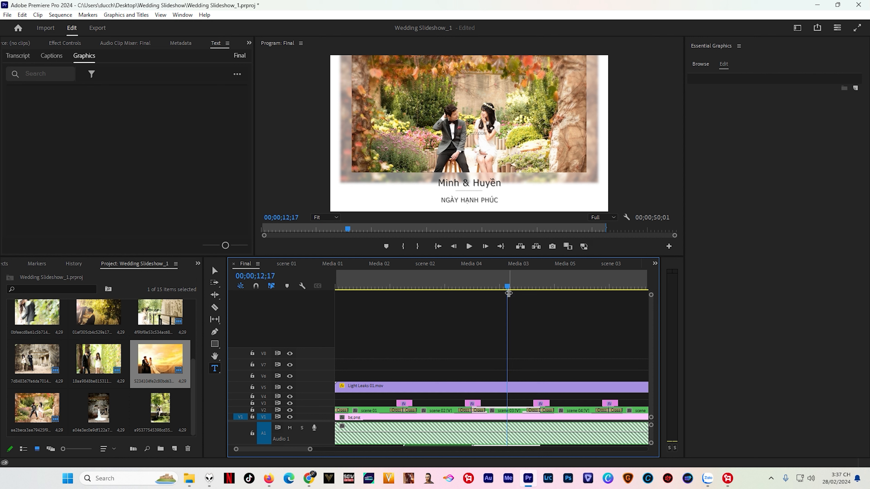